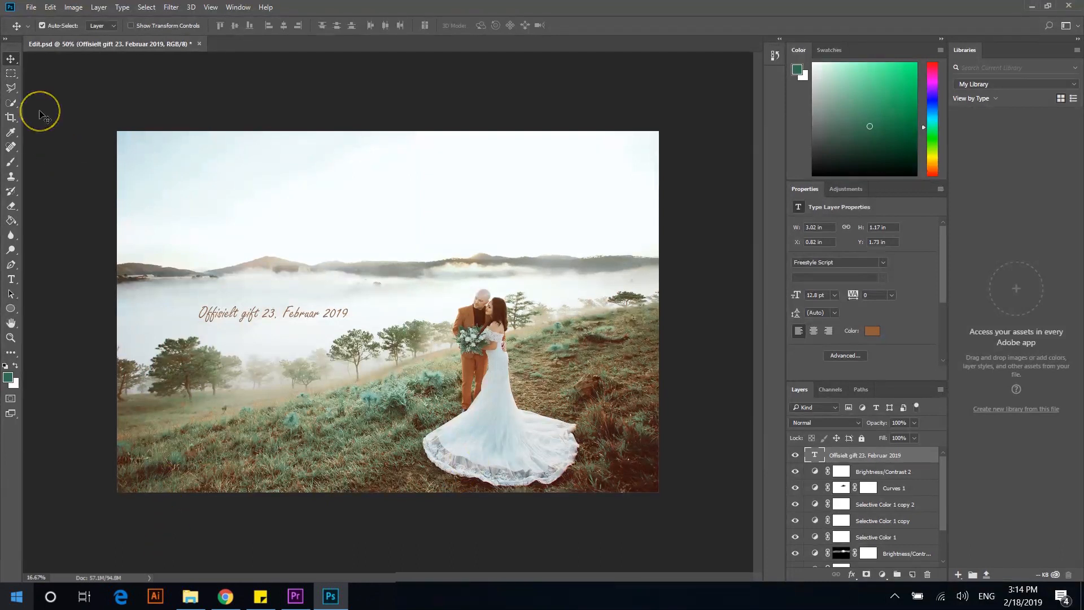
# Open the photo GIO09338.JPG from the Chosen folder of JPG pre-wedding photos.
pyautogui.click(30, 8)
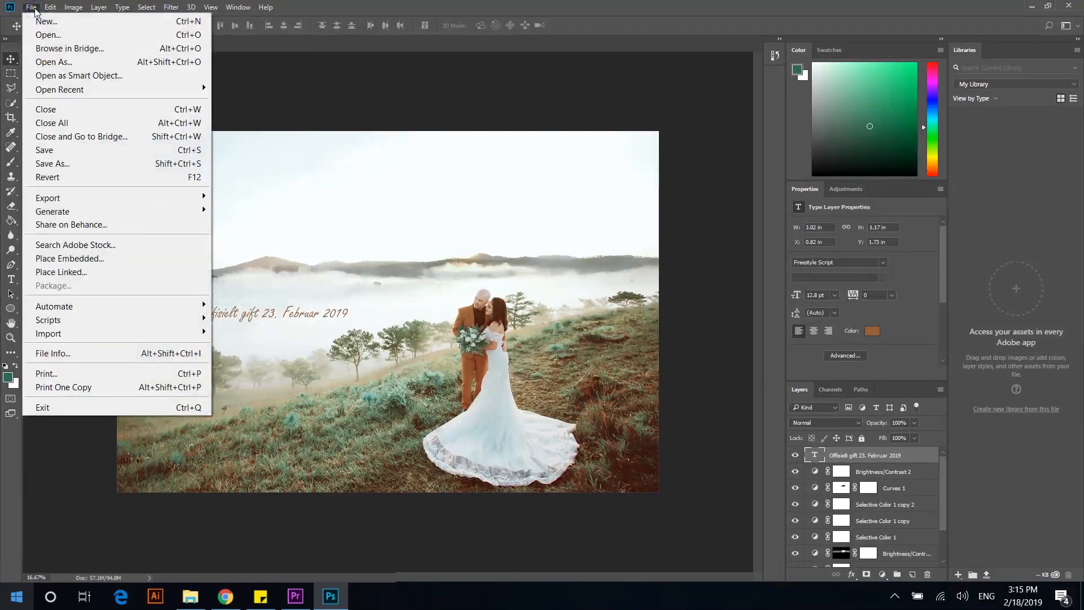
pyautogui.click(47, 34)
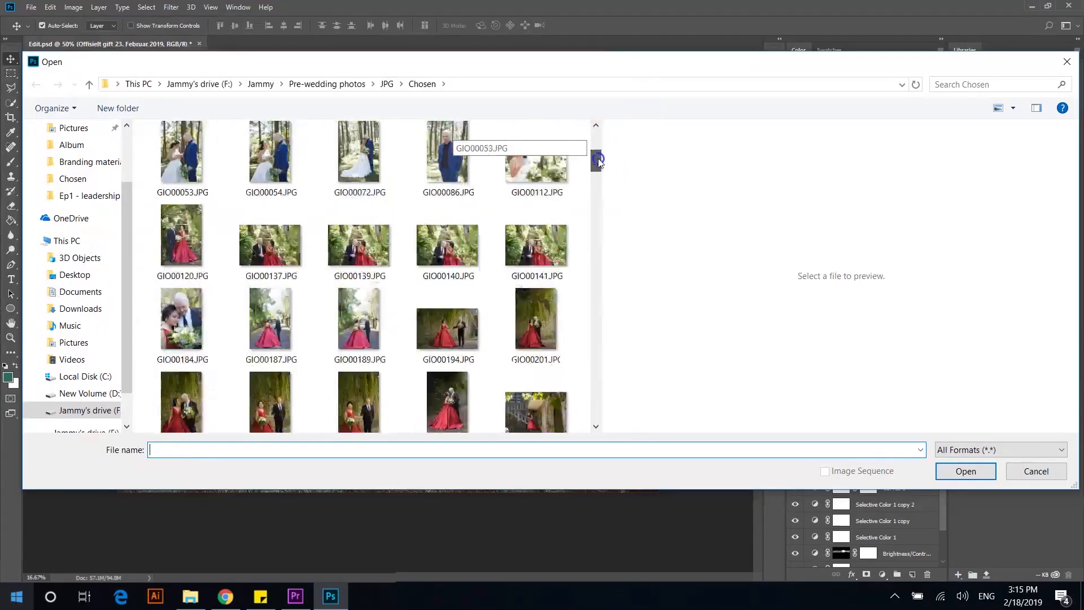
pyautogui.moveTo(598, 157); pyautogui.dragTo(598, 163)
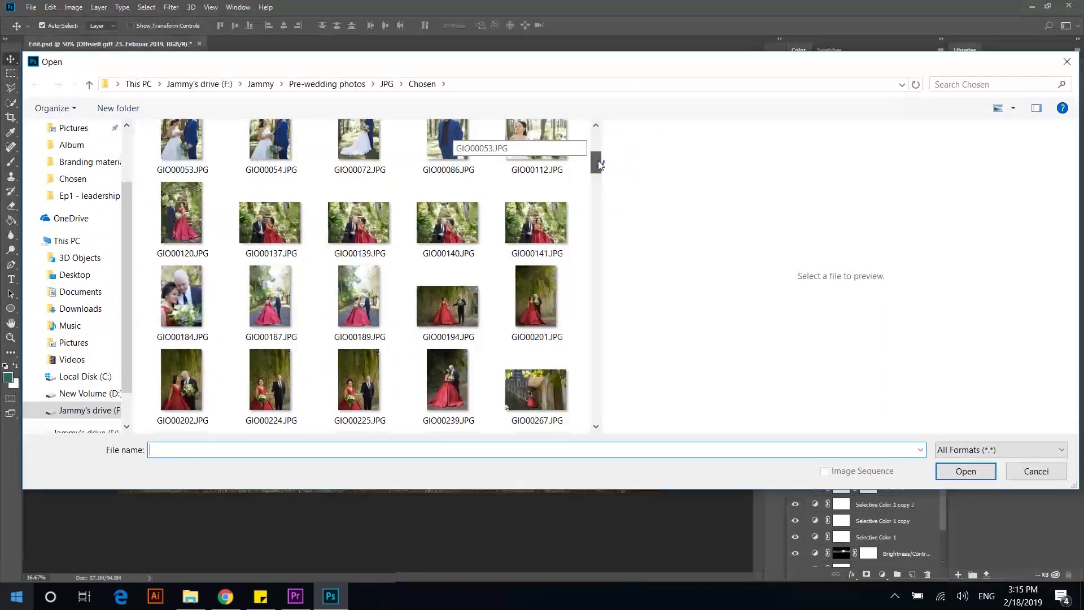
pyautogui.click(598, 162)
pyautogui.moveTo(598, 162); pyautogui.dragTo(588, 293)
pyautogui.click(262, 240)
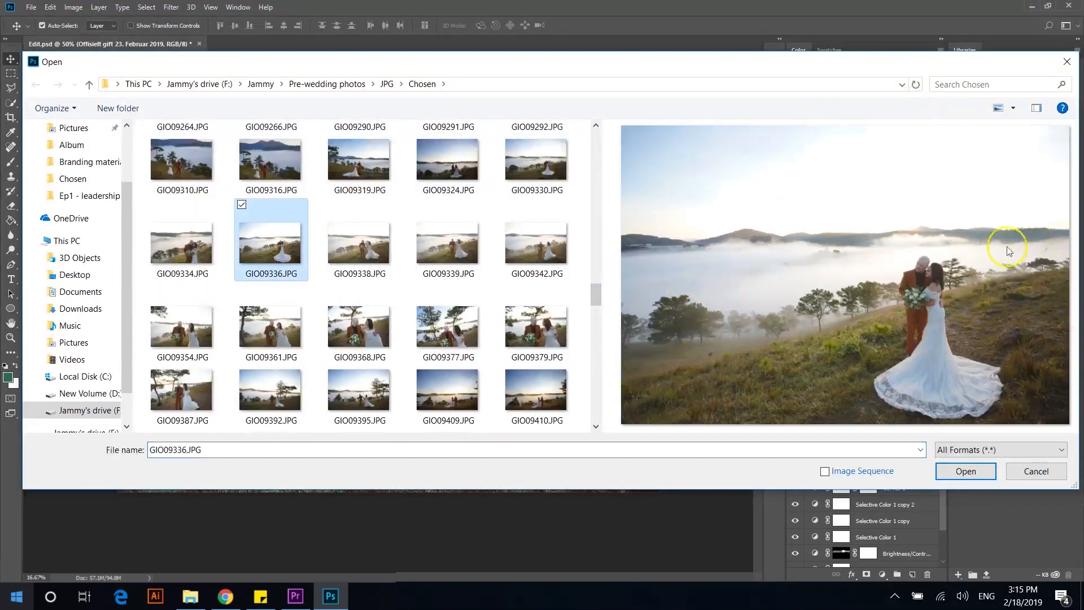
pyautogui.click(359, 252)
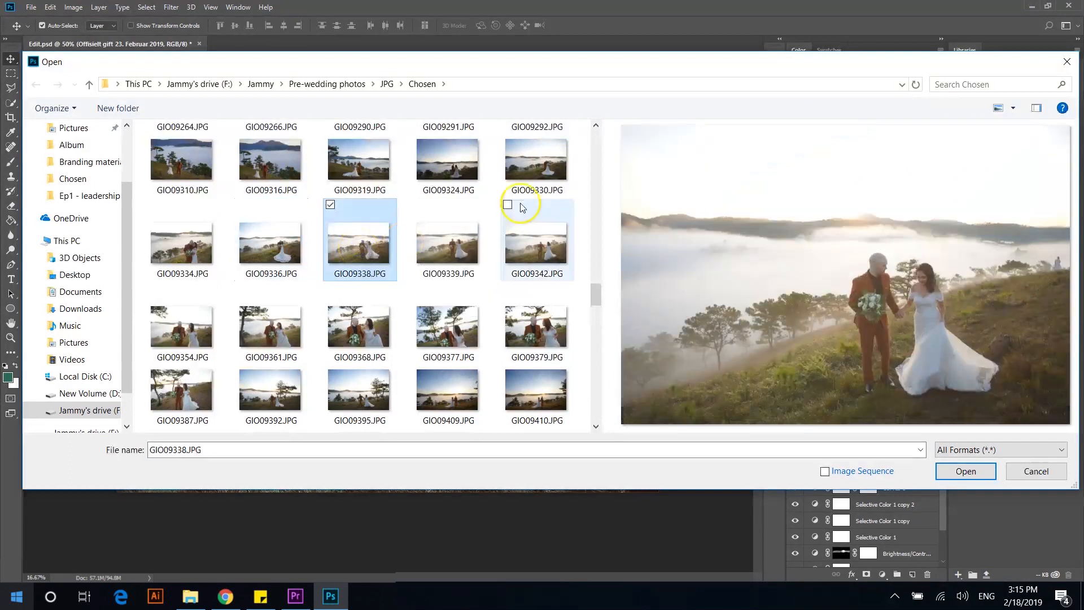
pyautogui.click(980, 466)
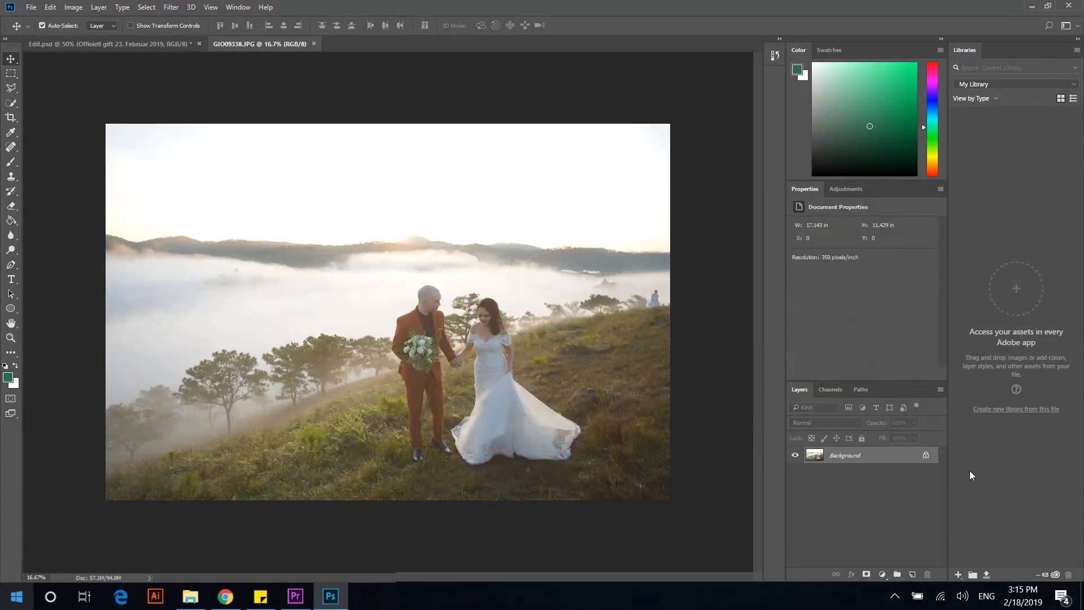
# Convert the new photo's locked Background into an editable layer named "Base image".
pyautogui.click(117, 49)
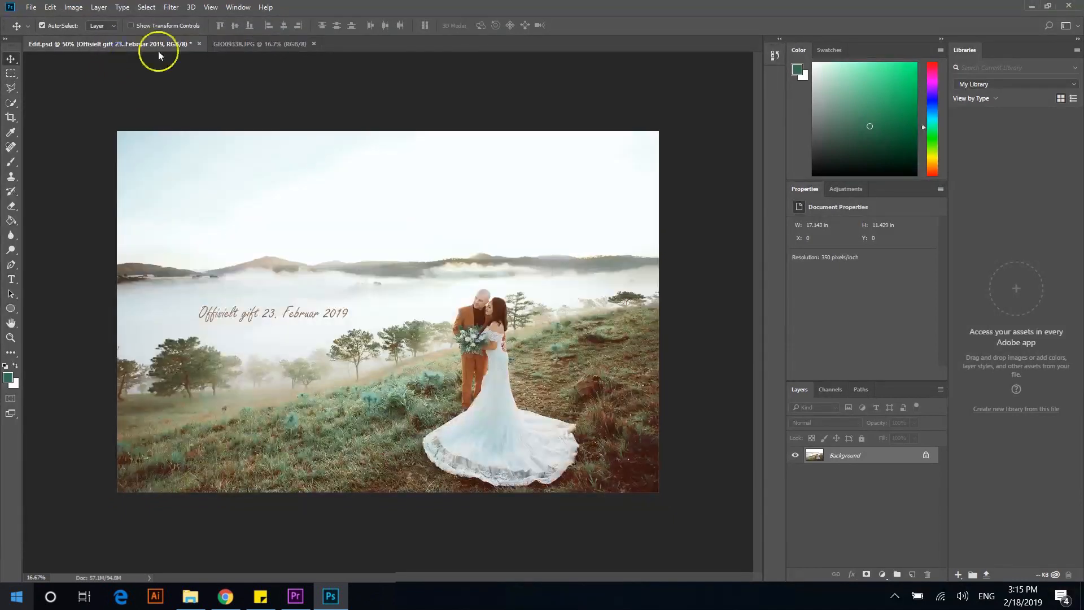
pyautogui.click(255, 43)
pyautogui.click(293, 172)
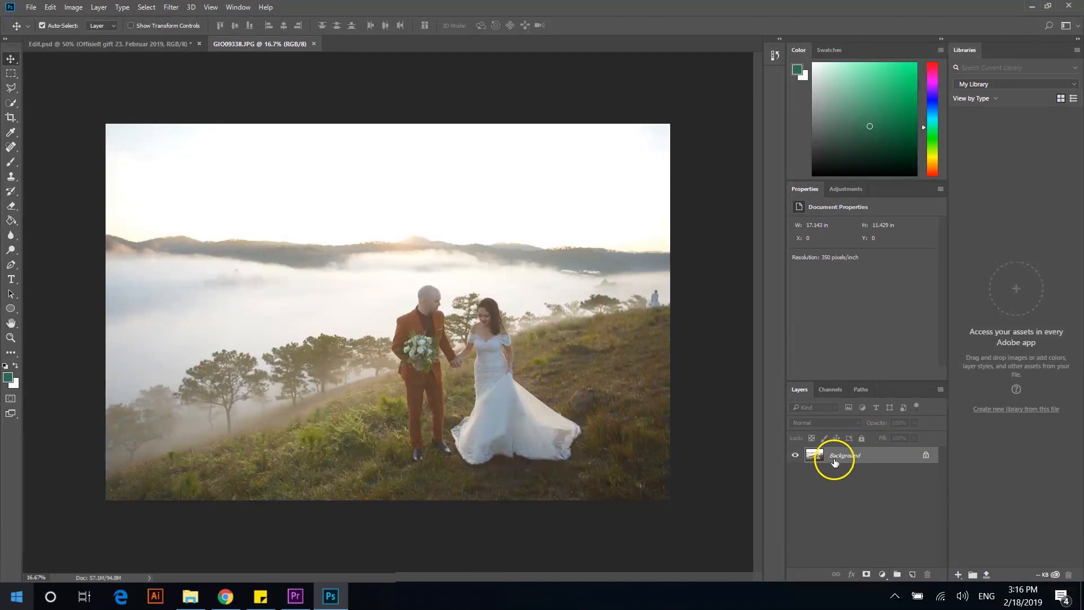
pyautogui.doubleClick(894, 459)
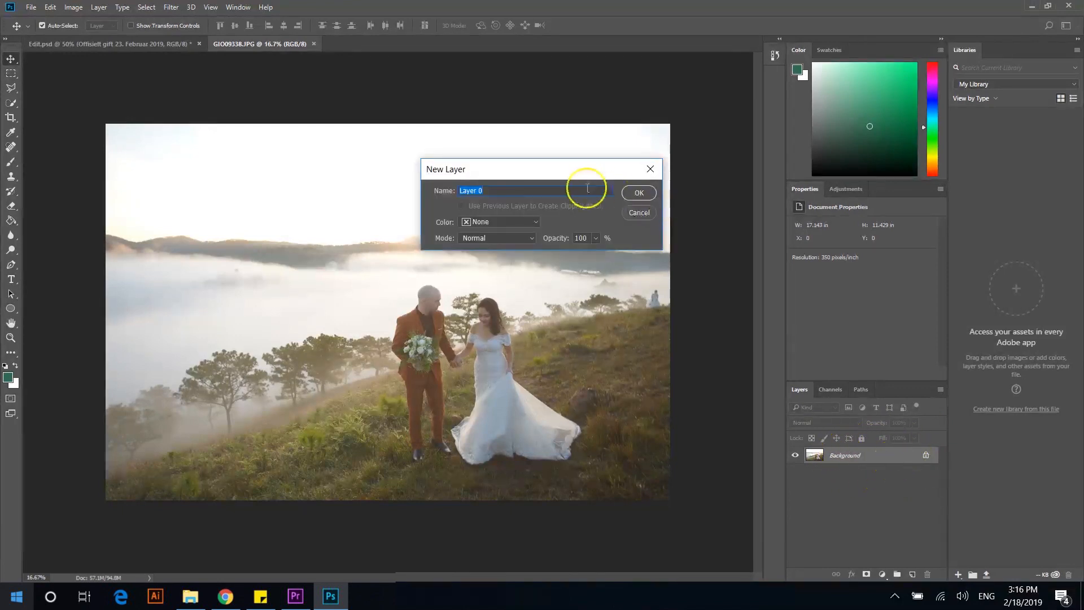
pyautogui.write('Base image')
pyautogui.click(639, 193)
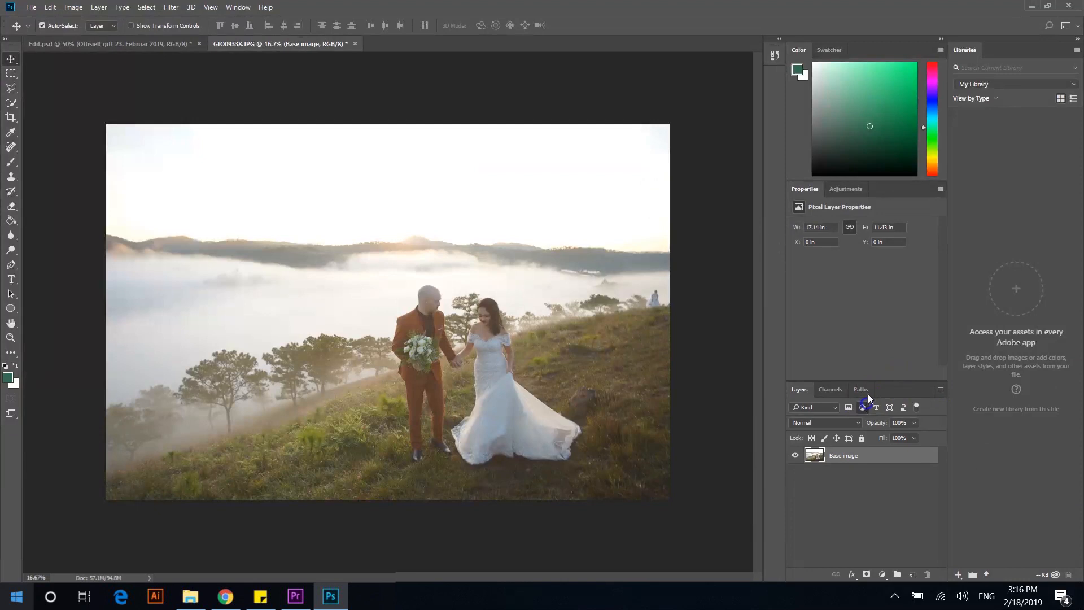
# Filter the layer list to adjustment layers and add a Curves adjustment layer to the photo.
pyautogui.click(862, 407)
pyautogui.click(850, 192)
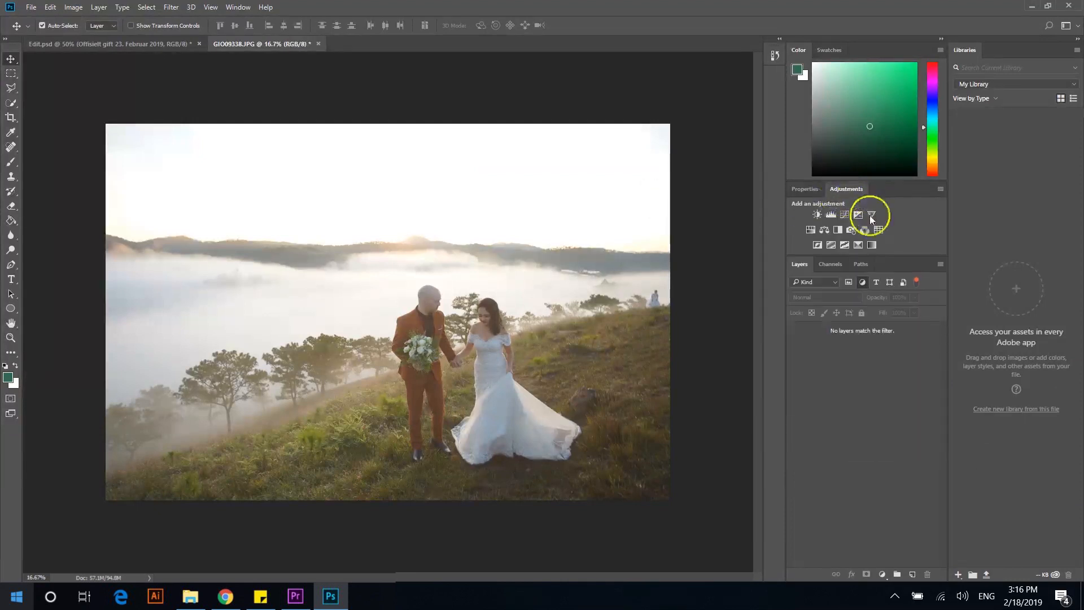
pyautogui.click(240, 8)
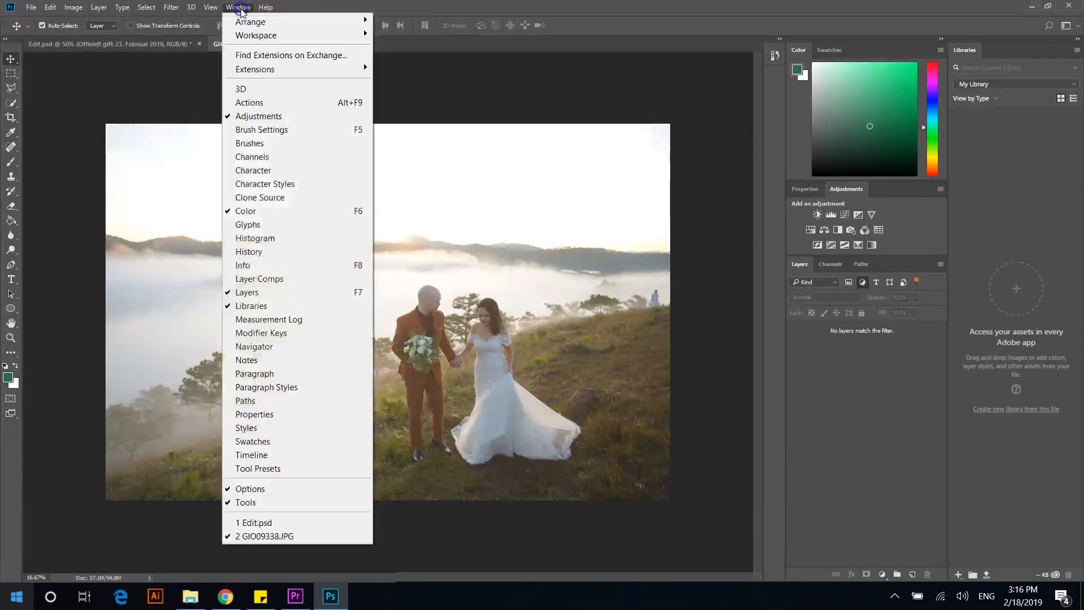
pyautogui.click(272, 116)
pyautogui.click(845, 216)
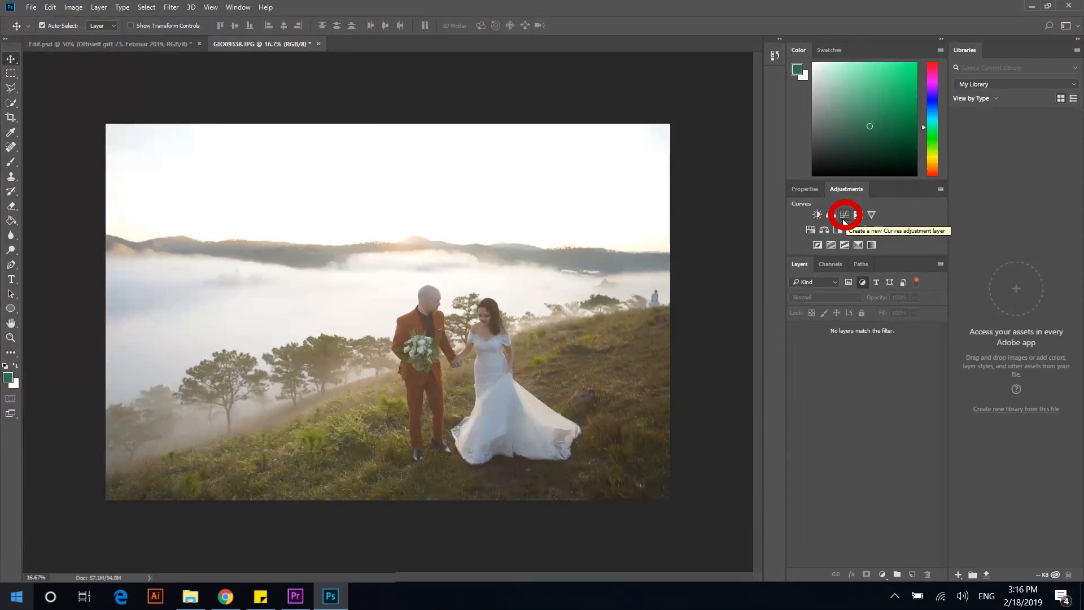
pyautogui.click(845, 215)
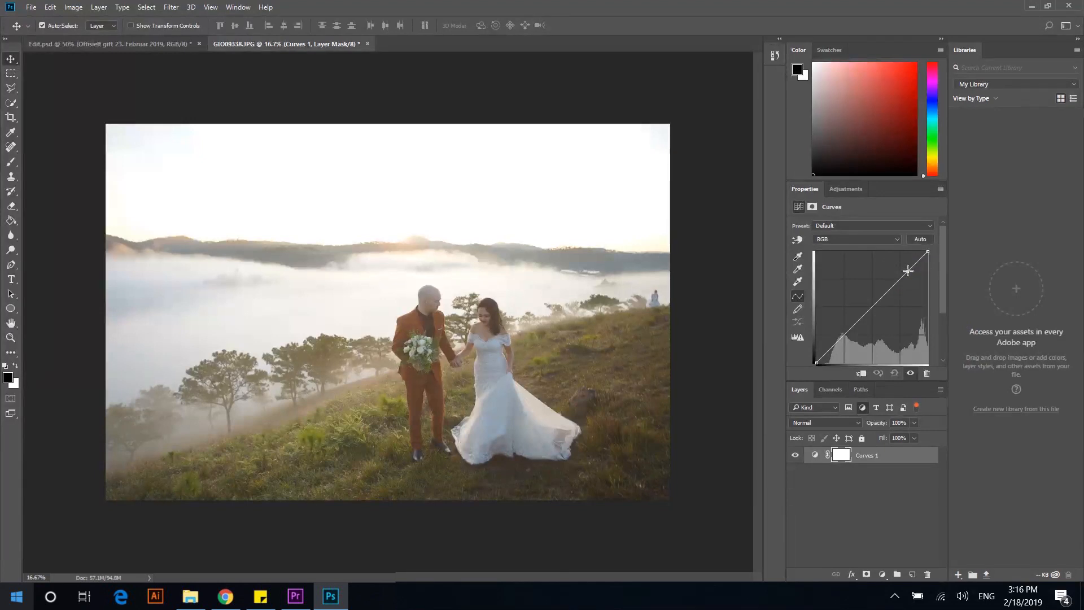
# Shape the RGB curve with one highlight point and one shadow point, raising both slightly to brighten the photo.
pyautogui.click(907, 271)
pyautogui.click(840, 337)
pyautogui.click(931, 321)
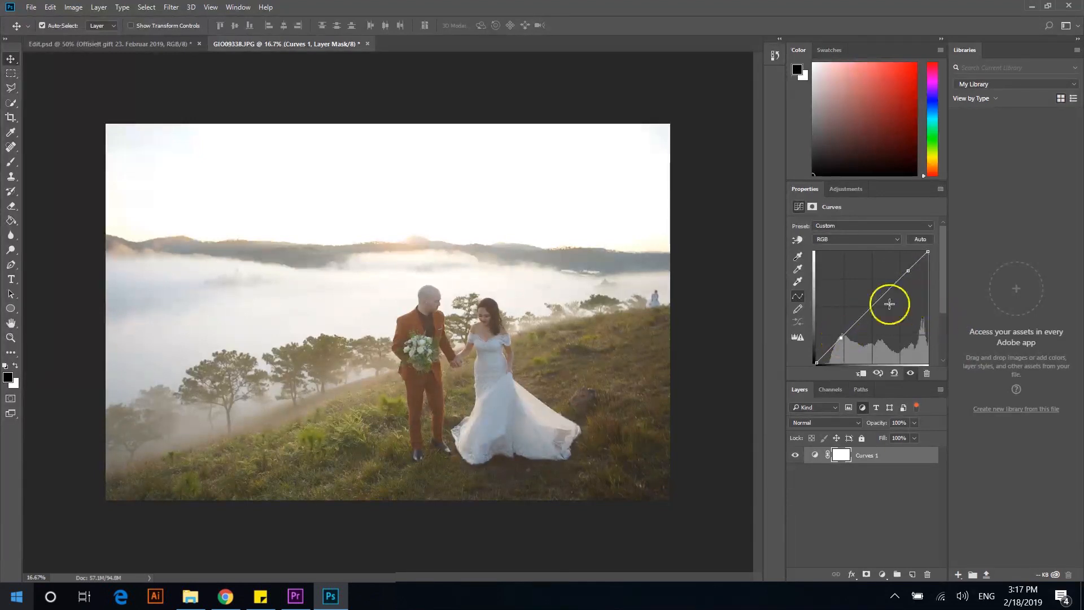
pyautogui.click(907, 270)
pyautogui.moveTo(907, 271)
pyautogui.mouseDown()
pyautogui.moveTo(913, 279)
pyautogui.moveTo(902, 261)
pyautogui.moveTo(917, 277)
pyautogui.moveTo(907, 263)
pyautogui.mouseUp()
pyautogui.moveTo(839, 341)
pyautogui.mouseDown()
pyautogui.moveTo(833, 332)
pyautogui.moveTo(846, 334)
pyautogui.mouseUp()
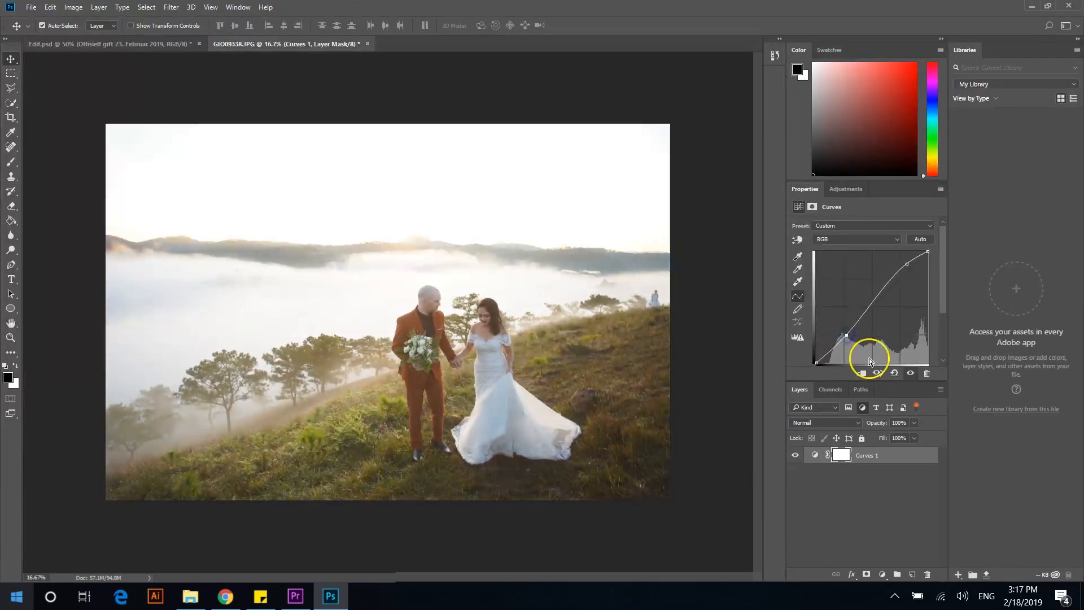
pyautogui.moveTo(908, 265)
pyautogui.mouseDown()
pyautogui.moveTo(917, 270)
pyautogui.moveTo(897, 273)
pyautogui.moveTo(909, 279)
pyautogui.moveTo(902, 268)
pyautogui.moveTo(895, 279)
pyautogui.moveTo(907, 264)
pyautogui.mouseUp()
pyautogui.moveTo(846, 336); pyautogui.dragTo(851, 325)
pyautogui.click(900, 283)
# Add a Selective Color adjustment layer and set its Reds to Cyan -27, Magenta -12, Yellow +10 and Black -4.
pyautogui.click(848, 192)
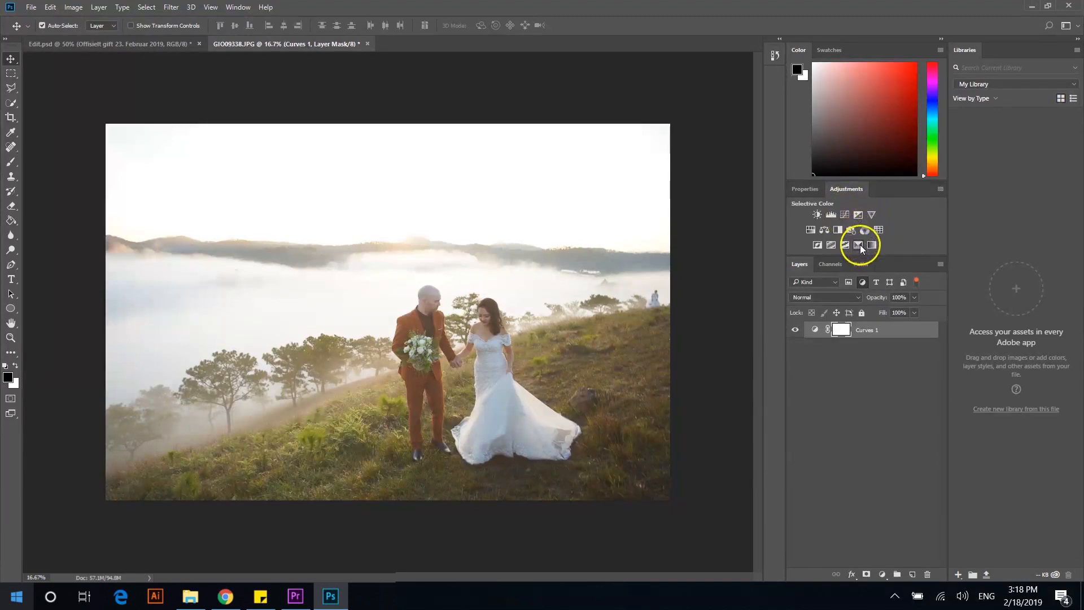
pyautogui.click(858, 245)
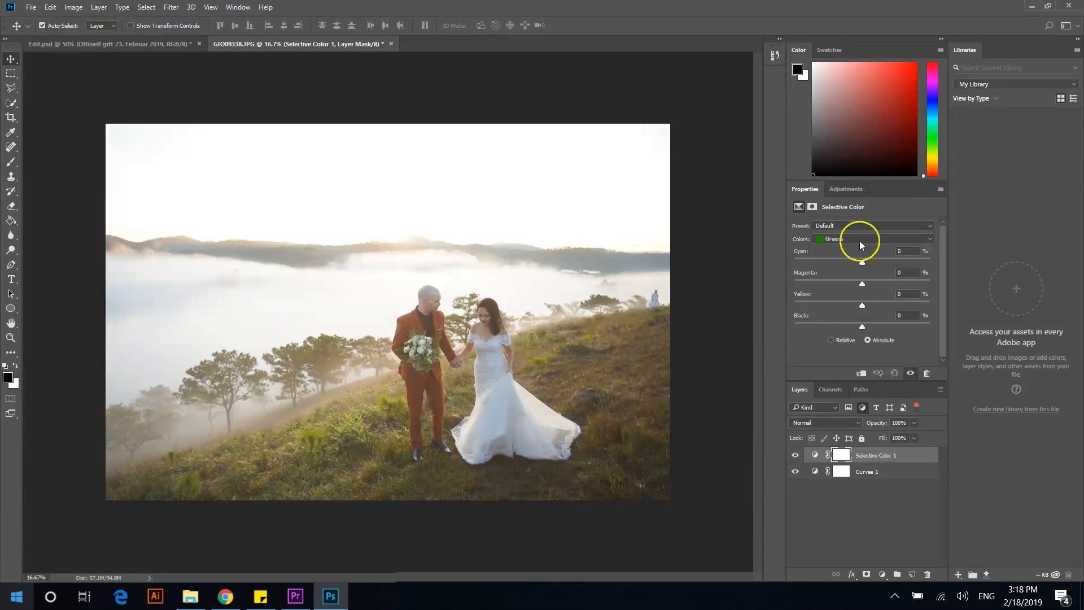
pyautogui.click(859, 241)
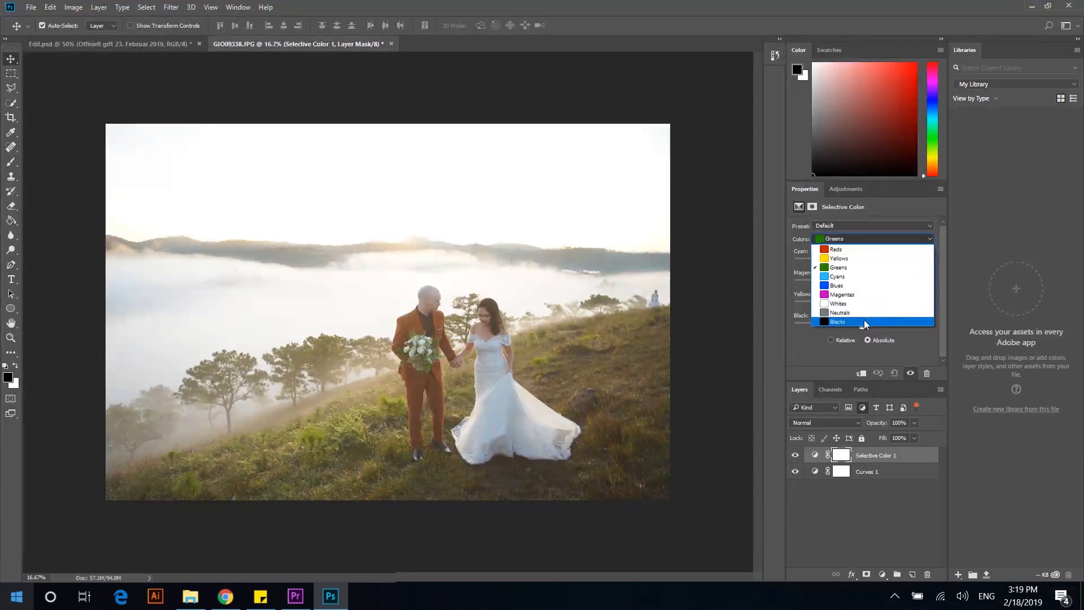
pyautogui.click(839, 250)
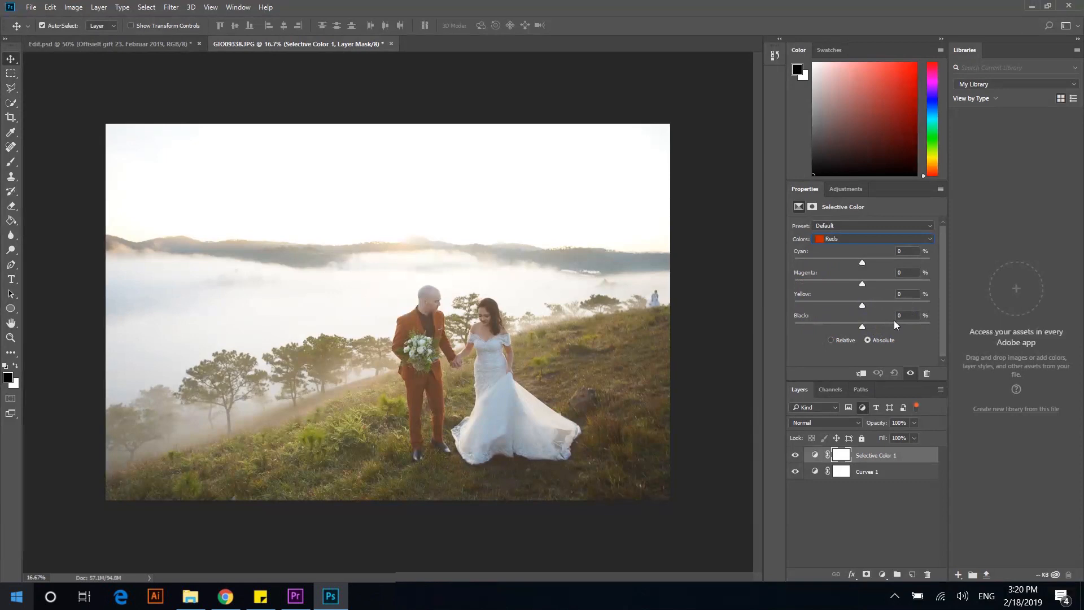
pyautogui.click(860, 263)
pyautogui.moveTo(862, 264); pyautogui.dragTo(868, 309)
pyautogui.moveTo(862, 328)
pyautogui.mouseDown()
pyautogui.moveTo(836, 329)
pyautogui.moveTo(859, 326)
pyautogui.mouseUp()
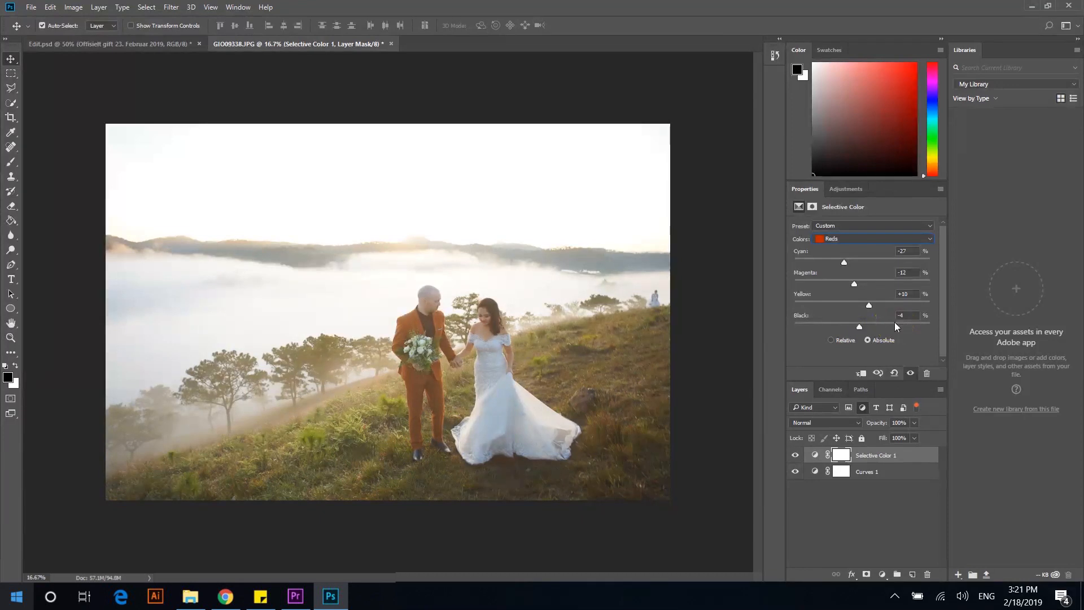
# Set the Yellows' Cyan to +48% in the Selective Color layer and compare the photo with and without the layer.
pyautogui.click(874, 239)
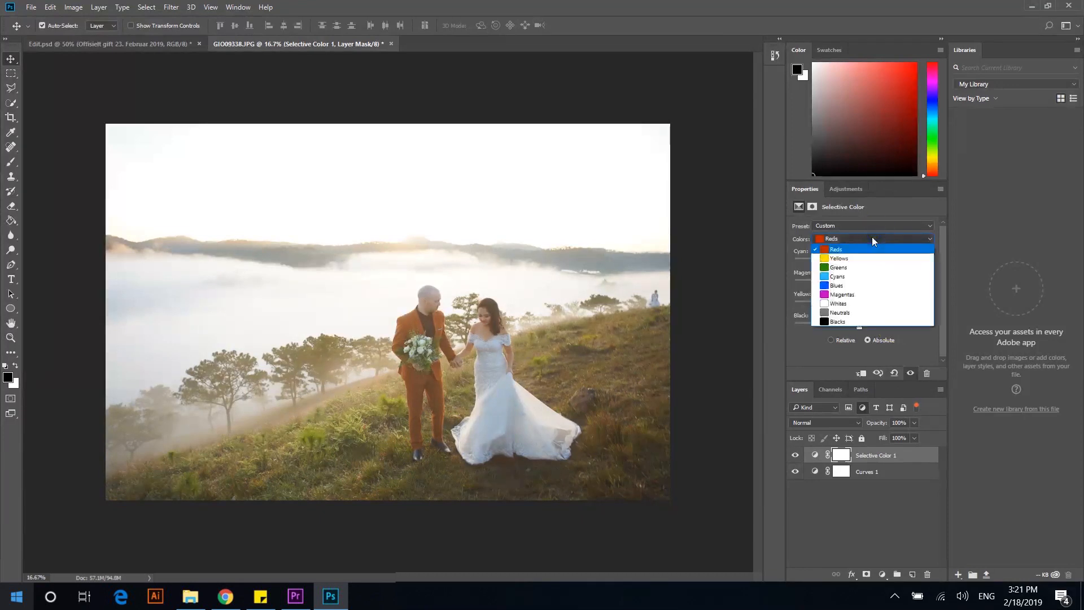
pyautogui.click(858, 258)
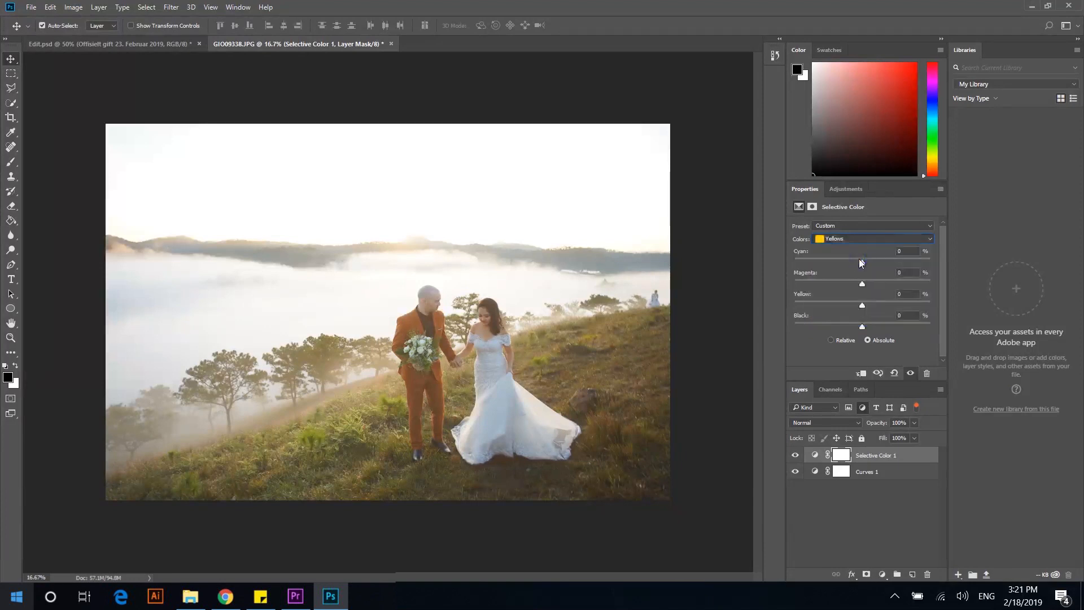
pyautogui.click(861, 345)
pyautogui.click(858, 315)
pyautogui.moveTo(861, 265); pyautogui.dragTo(767, 267)
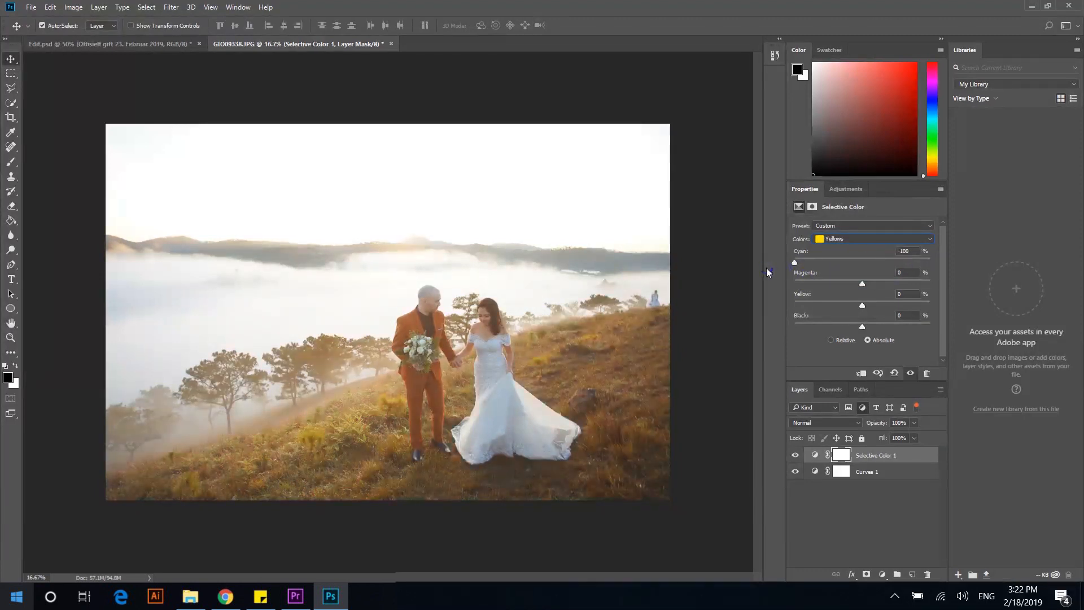
pyautogui.moveTo(766, 268); pyautogui.dragTo(892, 271)
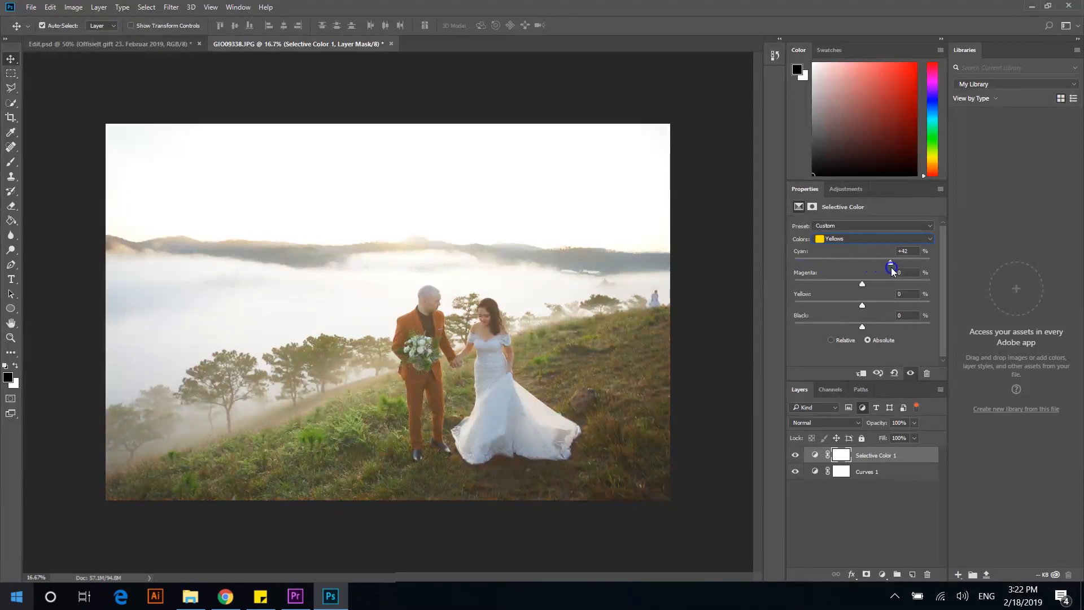
pyautogui.click(794, 460)
pyautogui.click(794, 460)
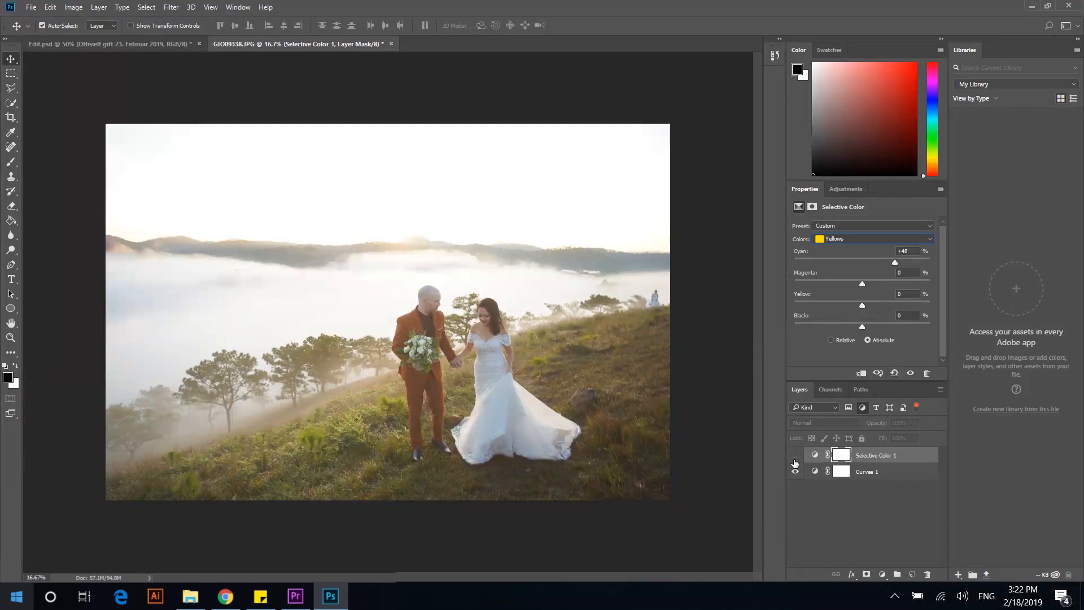
pyautogui.click(794, 456)
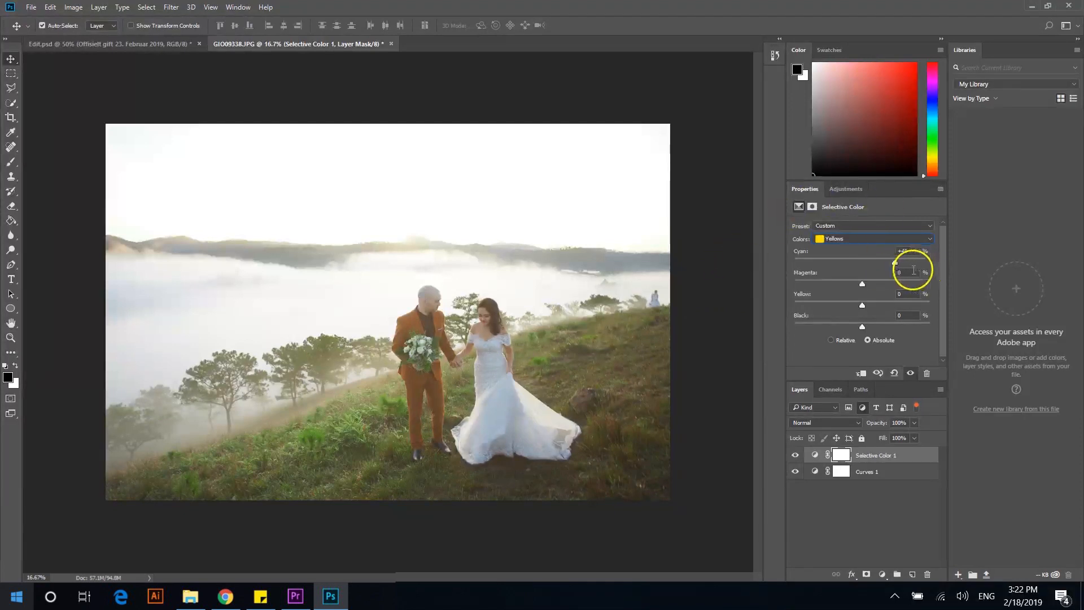
# Set the Yellows' Magenta to -27% and Yellow to -100%, and raise their Black slightly.
pyautogui.moveTo(862, 283)
pyautogui.mouseDown()
pyautogui.moveTo(794, 285)
pyautogui.moveTo(910, 283)
pyautogui.moveTo(790, 290)
pyautogui.moveTo(859, 286)
pyautogui.moveTo(845, 286)
pyautogui.mouseUp()
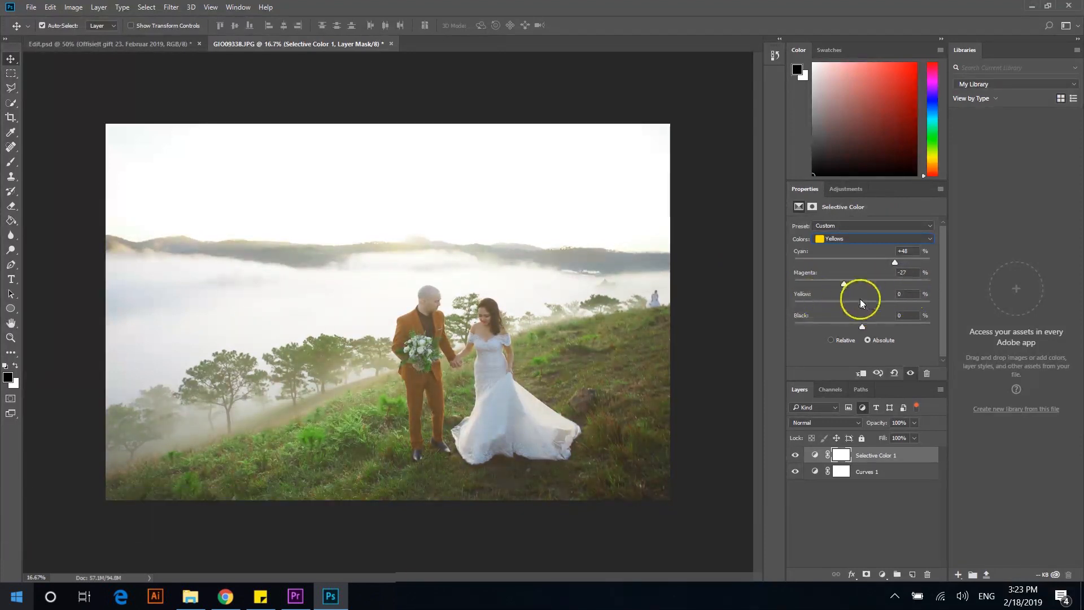
pyautogui.moveTo(862, 305); pyautogui.dragTo(784, 315)
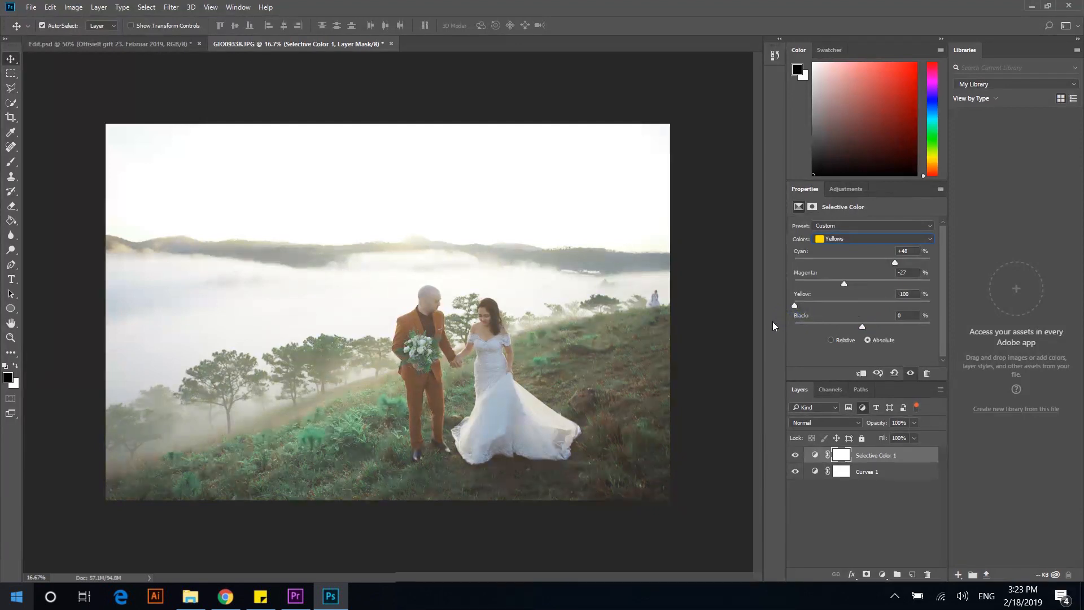
pyautogui.click(806, 293)
pyautogui.moveTo(794, 306); pyautogui.dragTo(859, 315)
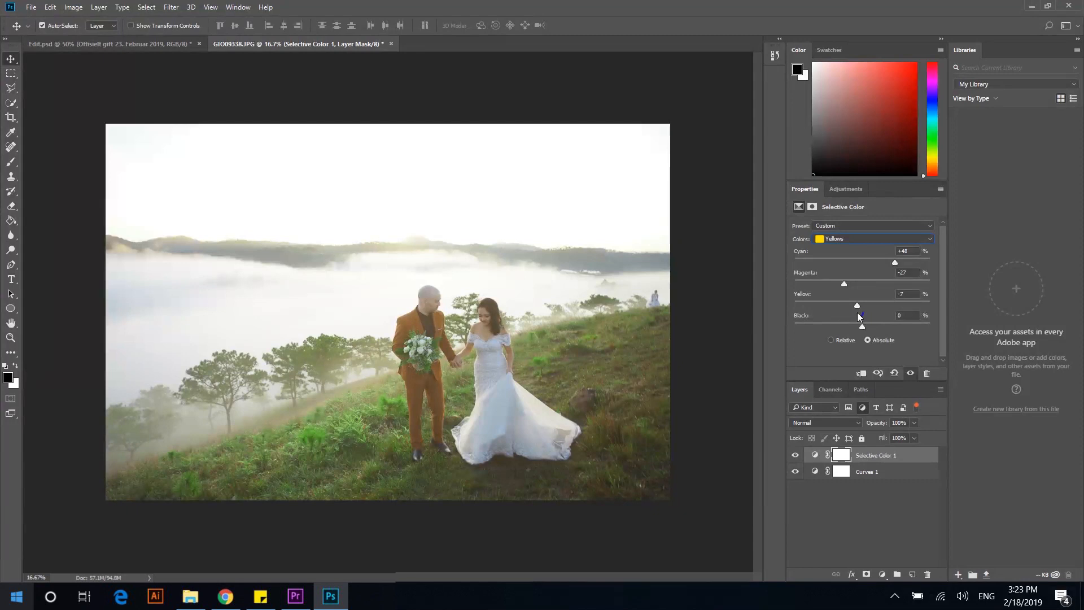
pyautogui.moveTo(857, 314); pyautogui.dragTo(797, 306)
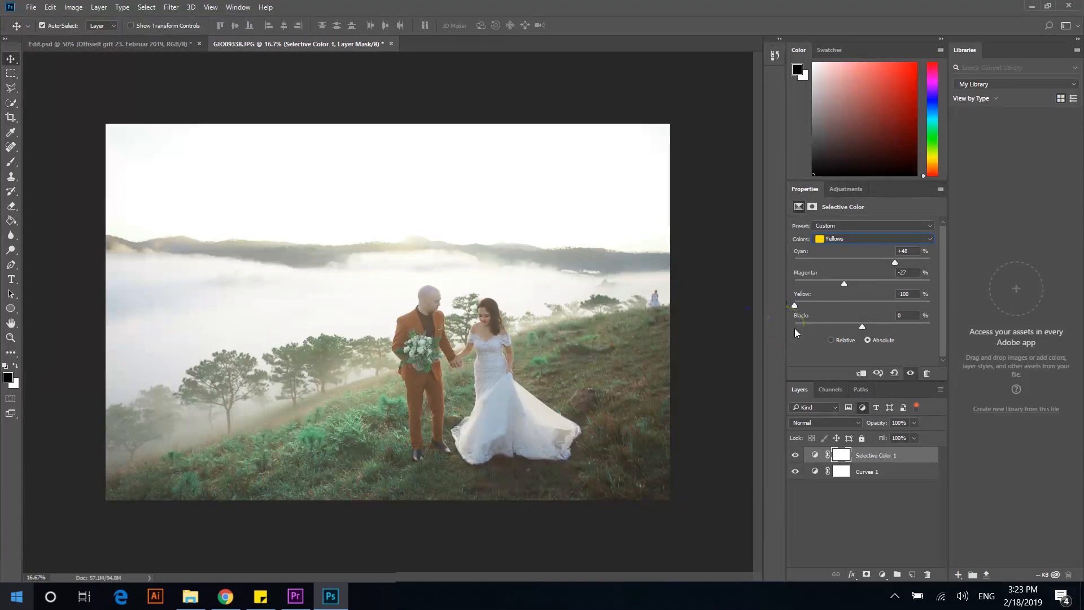
pyautogui.moveTo(862, 326)
pyautogui.mouseDown()
pyautogui.moveTo(814, 330)
pyautogui.moveTo(874, 327)
pyautogui.mouseUp()
# Try different Cyan, Magenta, Yellow and Black amounts for the Greens and return each of them to 0.
pyautogui.click(847, 238)
pyautogui.click(845, 267)
pyautogui.moveTo(862, 263); pyautogui.dragTo(841, 298)
pyautogui.click(906, 251)
pyautogui.write('0')
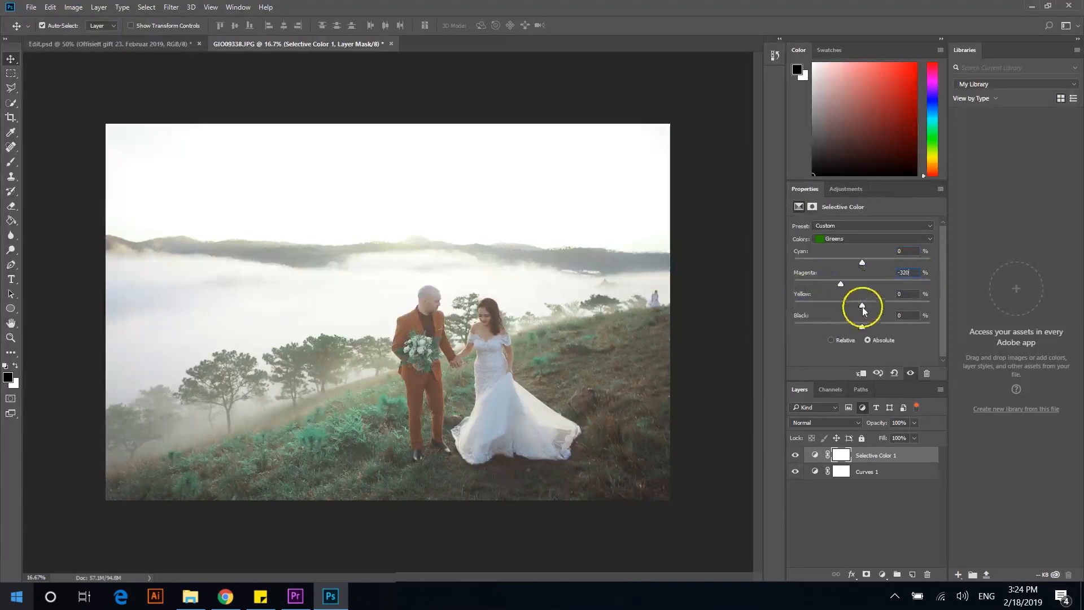
pyautogui.moveTo(917, 272); pyautogui.dragTo(824, 267)
pyautogui.write('0')
pyautogui.moveTo(862, 305); pyautogui.dragTo(811, 329)
pyautogui.write('0')
pyautogui.click(909, 317)
pyautogui.write('0')
# Test the Whites' sliders, returning Cyan and Magenta to 0 and fine-tuning Yellow and Black.
pyautogui.click(867, 239)
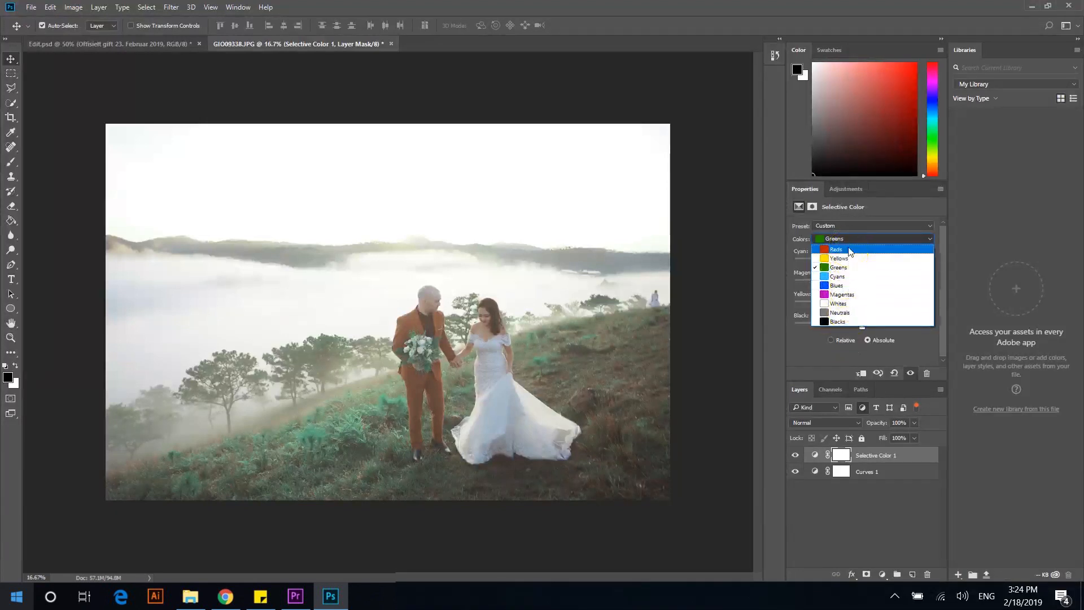
pyautogui.click(838, 281)
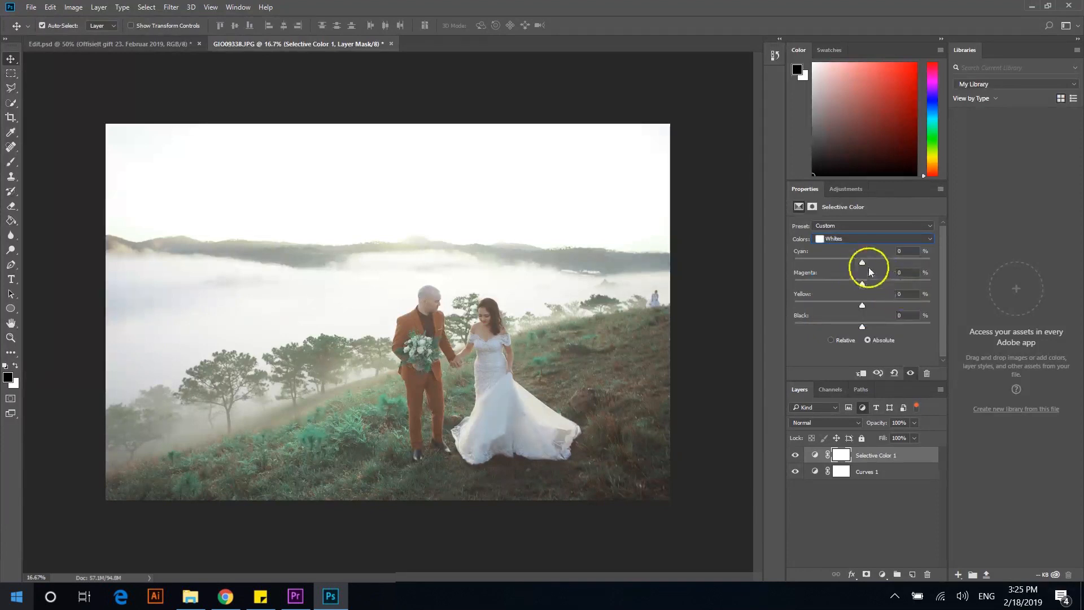
pyautogui.moveTo(861, 262)
pyautogui.mouseDown()
pyautogui.moveTo(846, 264)
pyautogui.moveTo(879, 263)
pyautogui.moveTo(861, 266)
pyautogui.mouseUp()
pyautogui.moveTo(859, 262); pyautogui.dragTo(845, 267)
pyautogui.write('0')
pyautogui.moveTo(862, 283); pyautogui.dragTo(863, 283)
pyautogui.click(905, 272)
pyautogui.write('0')
pyautogui.moveTo(861, 305); pyautogui.dragTo(862, 327)
# Set the Neutrals to Cyan +3, Magenta +3, Yellow +5 and Black -2.
pyautogui.click(903, 238)
pyautogui.click(872, 318)
pyautogui.moveTo(864, 263); pyautogui.dragTo(860, 326)
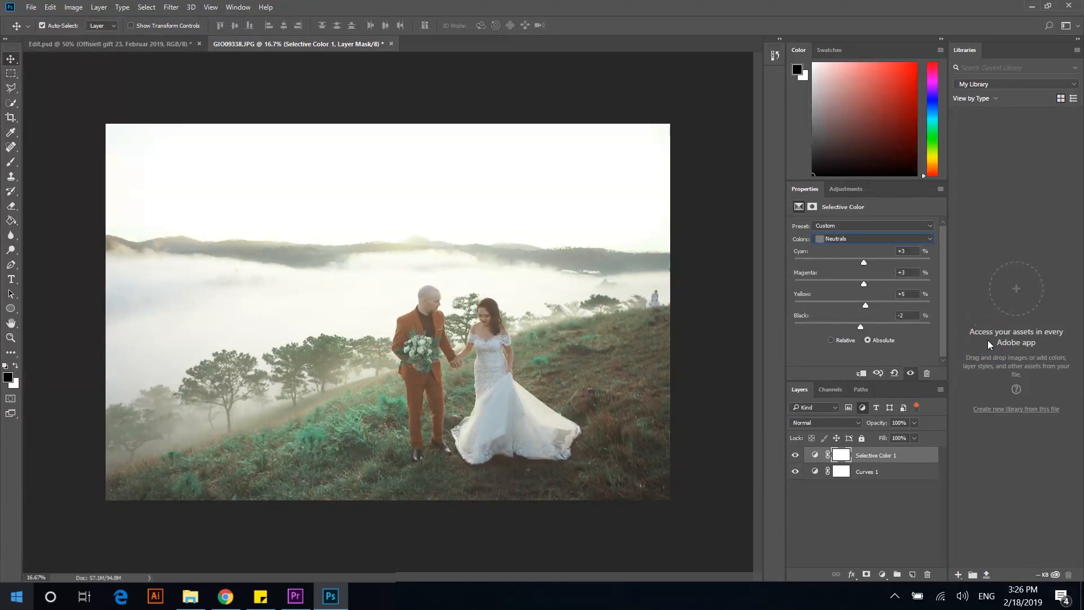
# Set the Blacks to Cyan -19, Magenta +2, Yellow +8 and Black +48, and compare the photo with Edit.psd.
pyautogui.click(871, 240)
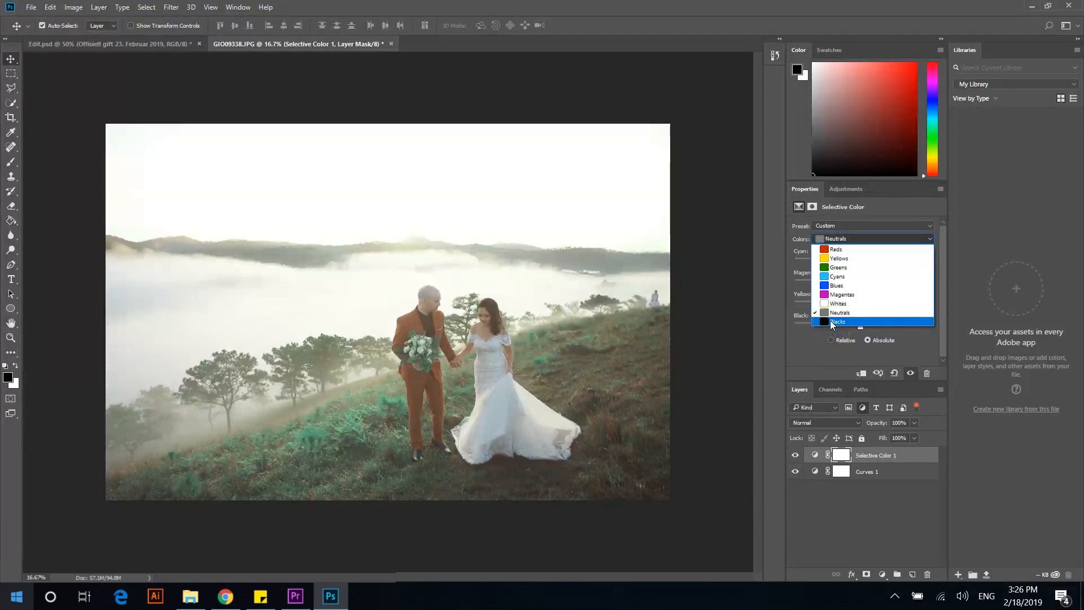
pyautogui.click(834, 323)
pyautogui.moveTo(862, 263)
pyautogui.mouseDown()
pyautogui.moveTo(881, 264)
pyautogui.moveTo(841, 266)
pyautogui.moveTo(853, 277)
pyautogui.moveTo(829, 270)
pyautogui.moveTo(907, 266)
pyautogui.moveTo(807, 270)
pyautogui.moveTo(904, 277)
pyautogui.moveTo(821, 272)
pyautogui.moveTo(851, 276)
pyautogui.mouseUp()
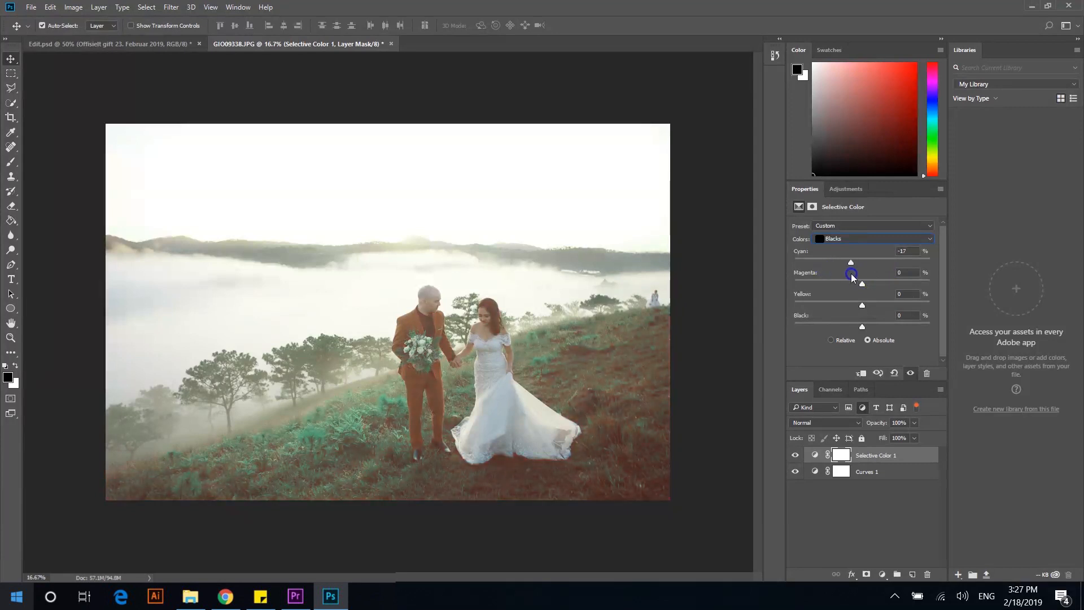
pyautogui.moveTo(862, 282); pyautogui.dragTo(899, 331)
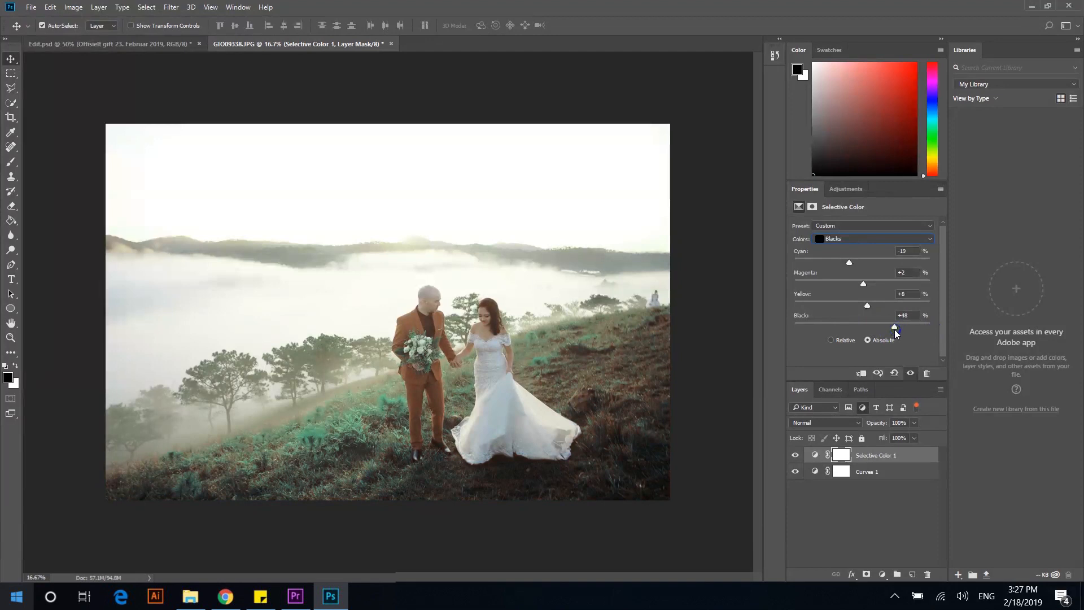
pyautogui.moveTo(890, 333); pyautogui.dragTo(906, 334)
pyautogui.moveTo(896, 328)
pyautogui.mouseDown()
pyautogui.moveTo(880, 329)
pyautogui.moveTo(904, 331)
pyautogui.mouseUp()
pyautogui.moveTo(904, 328); pyautogui.dragTo(893, 332)
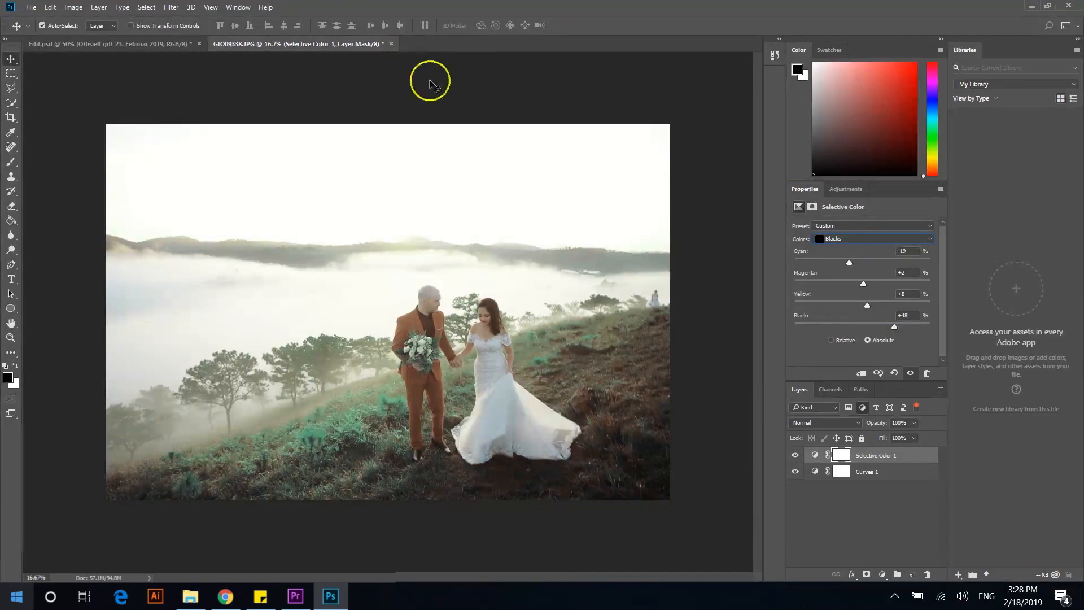
pyautogui.click(145, 45)
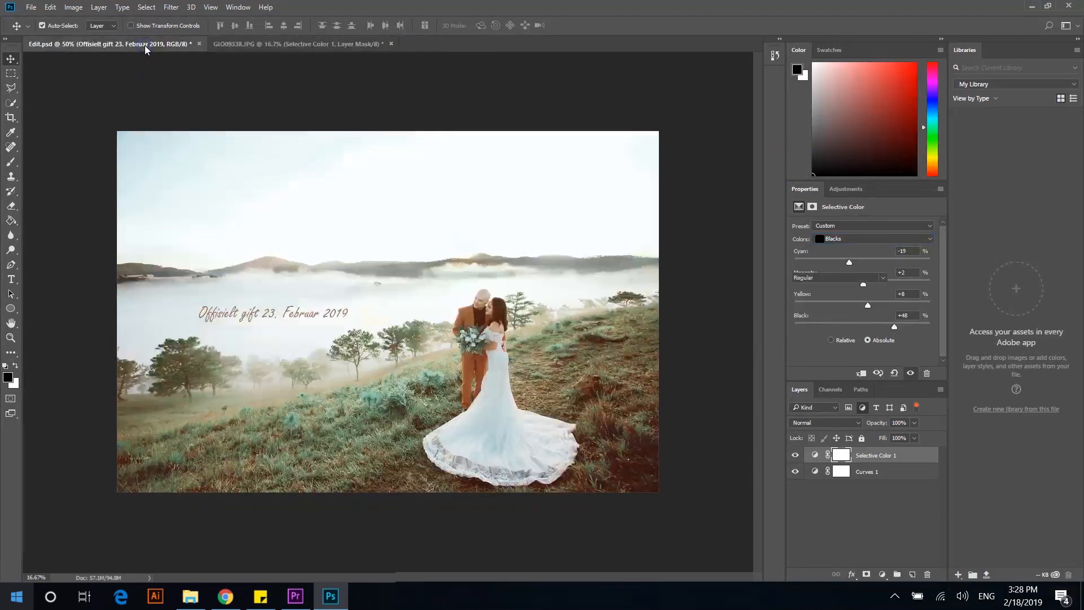
pyautogui.click(301, 44)
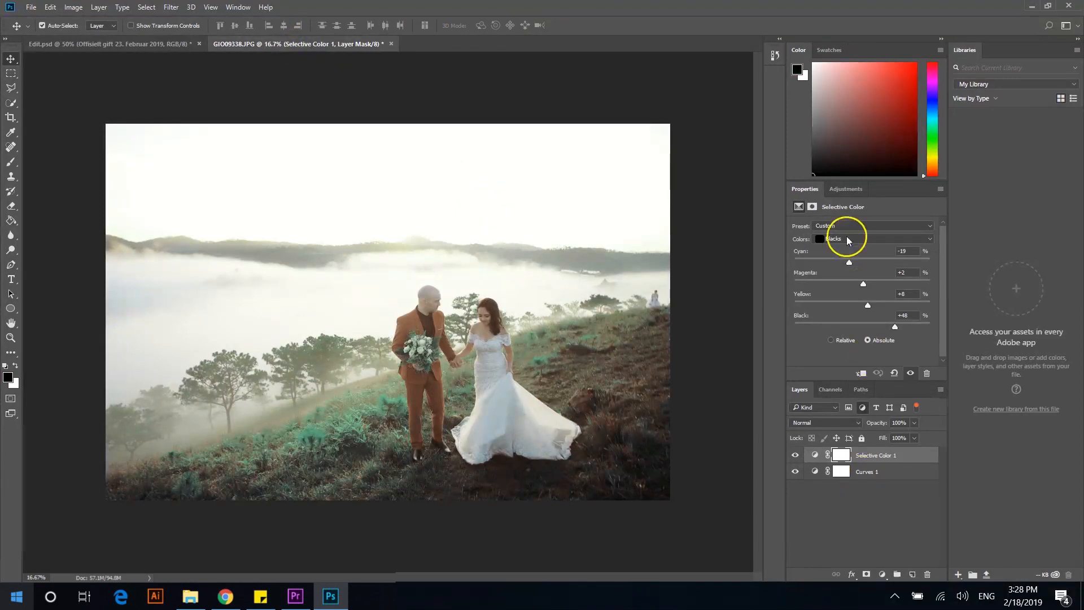
# Add a Brightness/Contrast adjustment layer above Selective Color 1 and raise its Brightness to 29.
pyautogui.click(845, 189)
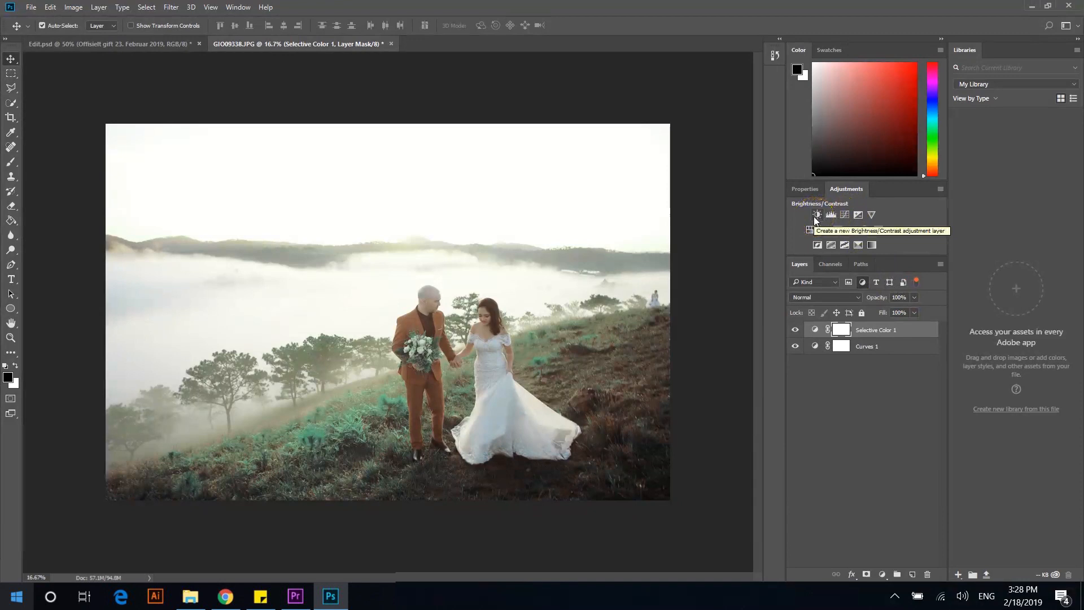
pyautogui.click(815, 215)
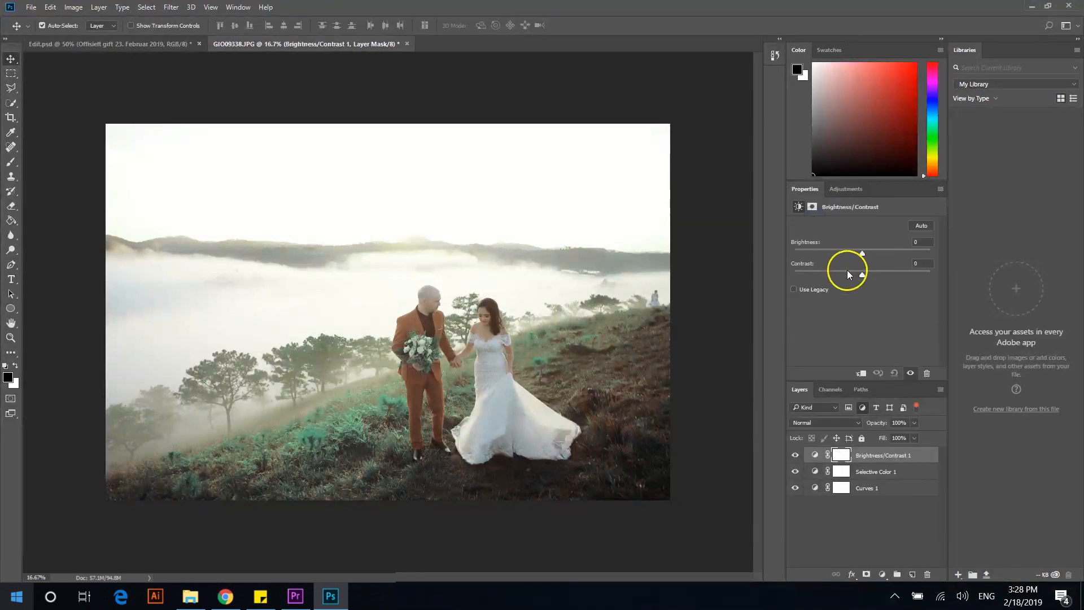
pyautogui.moveTo(862, 256); pyautogui.dragTo(874, 254)
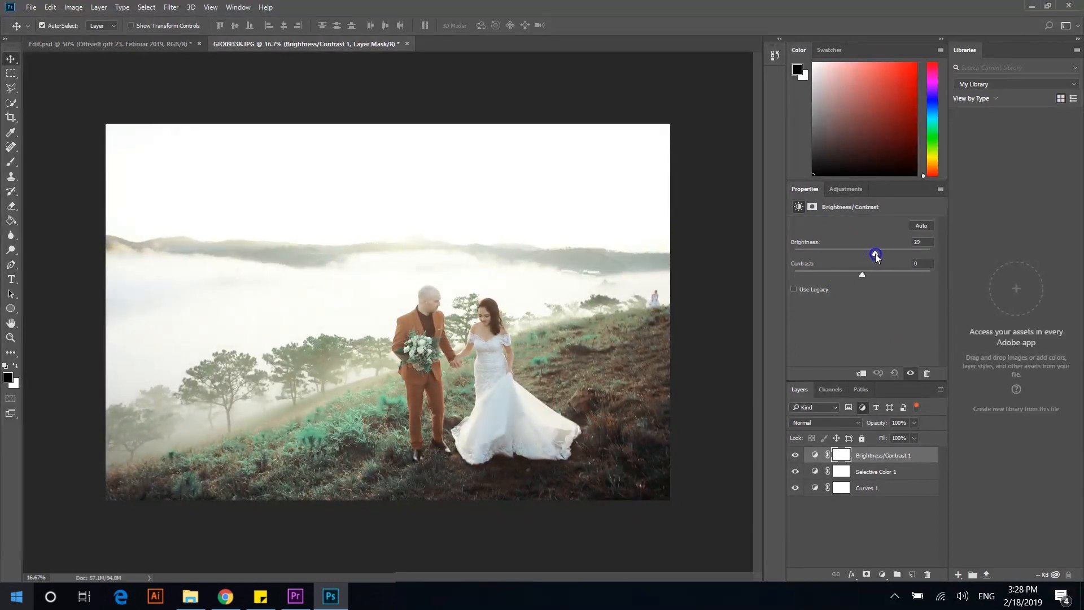
# Try Contrast at its extremes of 100 and -50, and settle on Contrast 17 with Brightness 25.
pyautogui.click(863, 275)
pyautogui.moveTo(870, 272); pyautogui.dragTo(949, 277)
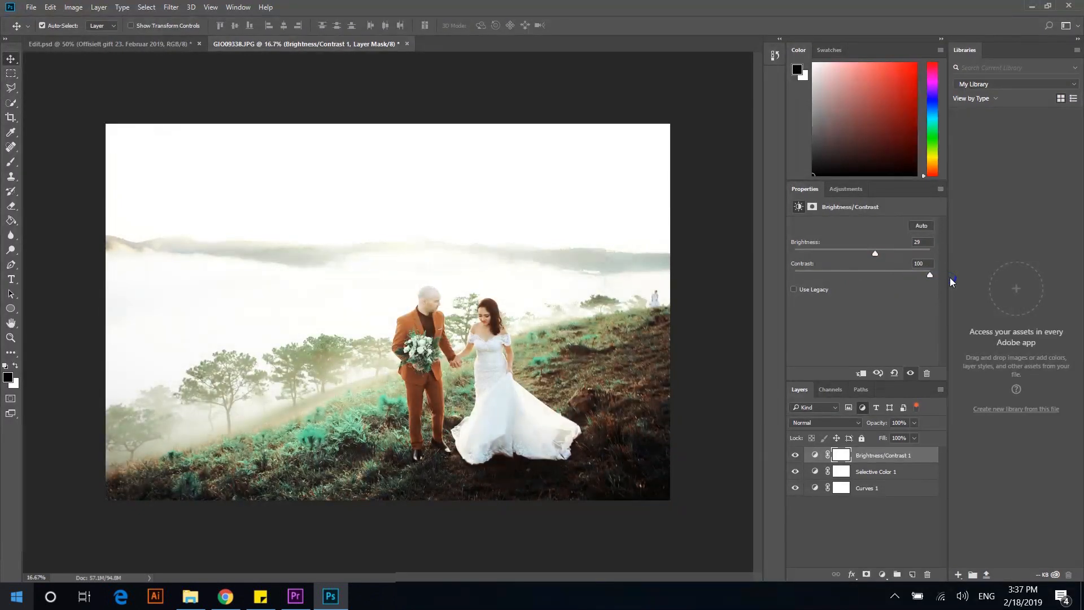
pyautogui.moveTo(943, 280); pyautogui.dragTo(807, 281)
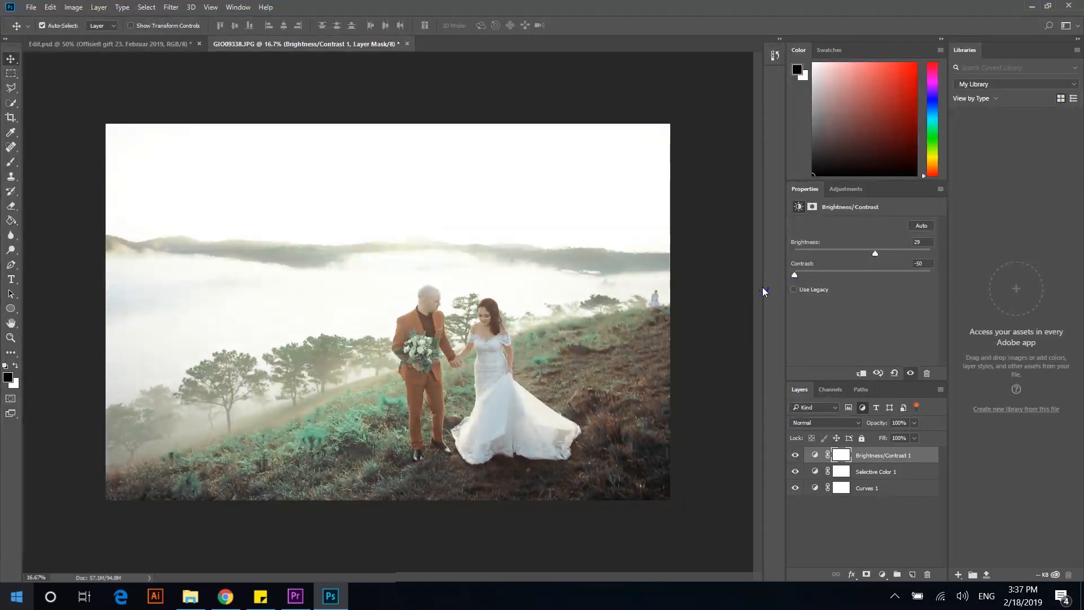
pyautogui.moveTo(794, 279); pyautogui.dragTo(931, 282)
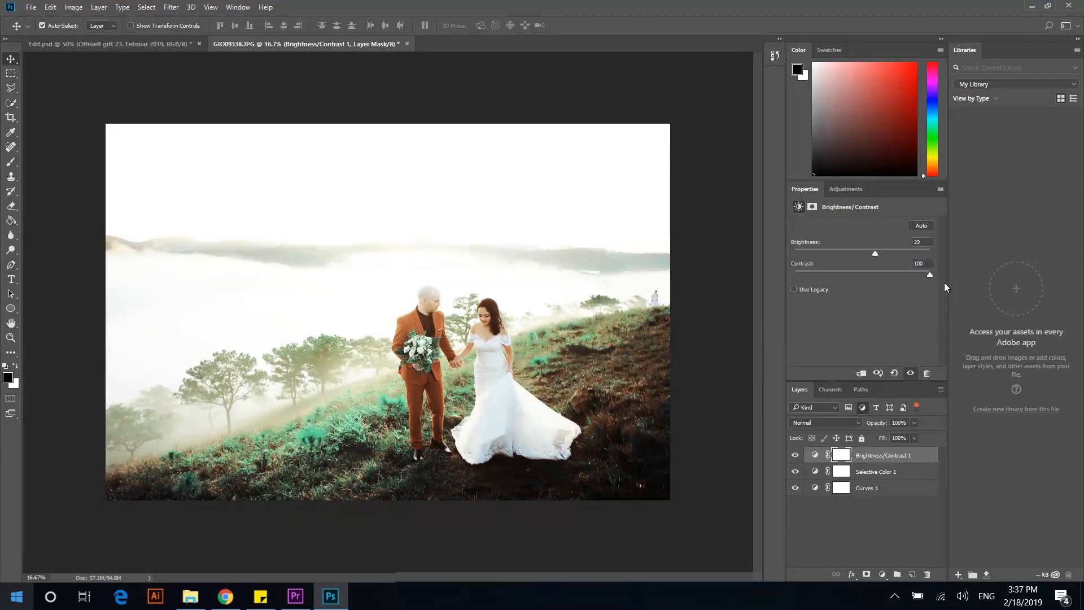
pyautogui.moveTo(933, 275); pyautogui.dragTo(874, 279)
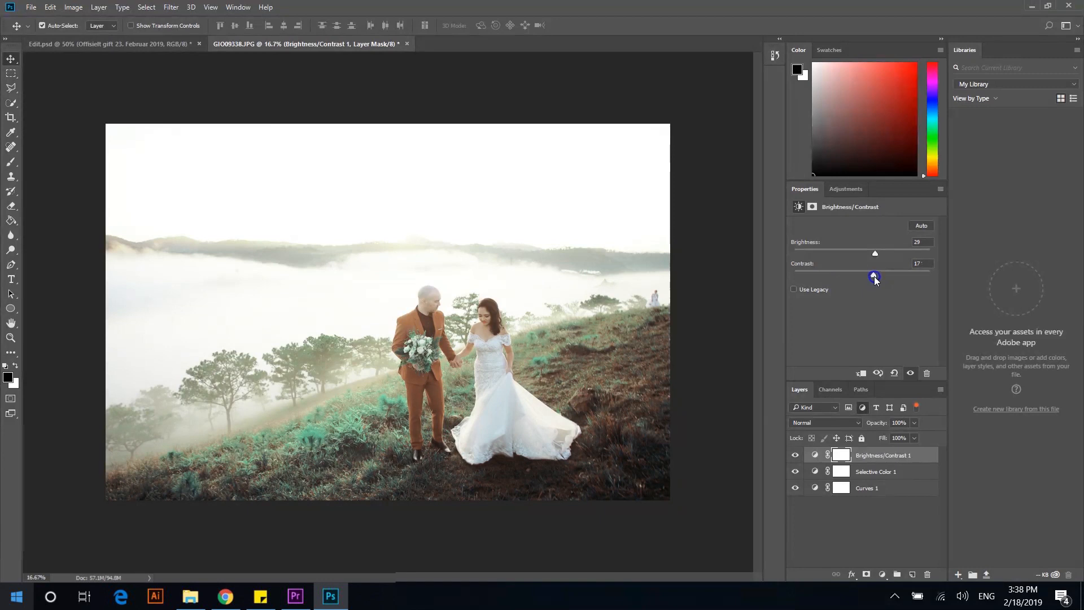
pyautogui.moveTo(875, 252)
pyautogui.mouseDown()
pyautogui.moveTo(823, 257)
pyautogui.moveTo(895, 251)
pyautogui.moveTo(872, 263)
pyautogui.mouseUp()
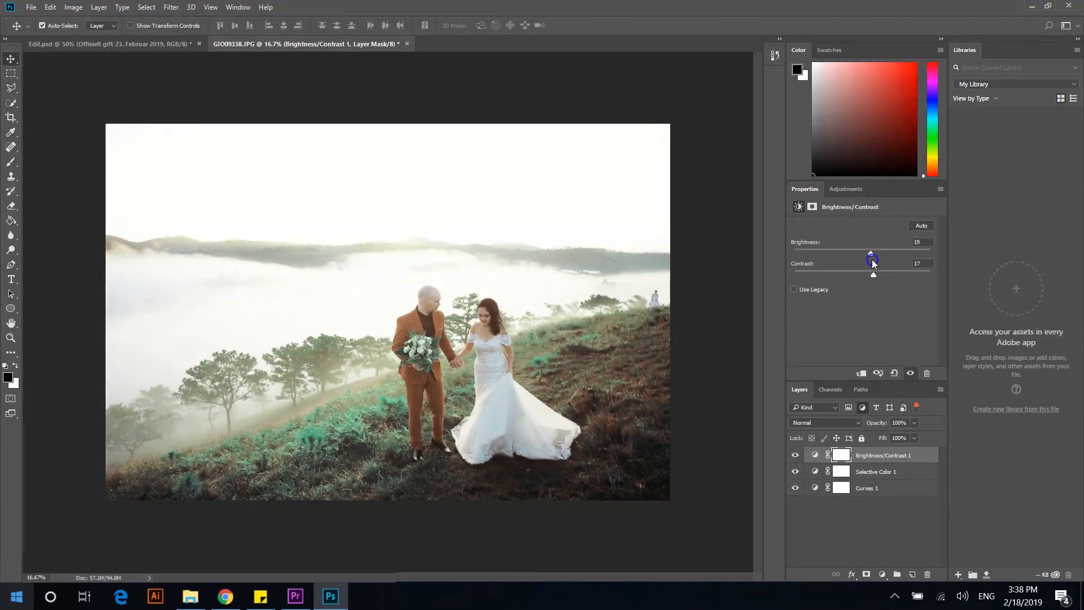
# Compare the photo with and without the Brightness/Contrast and Selective Color layers by toggling their visibility.
pyautogui.click(796, 456)
pyautogui.click(795, 455)
pyautogui.click(796, 454)
pyautogui.click(795, 455)
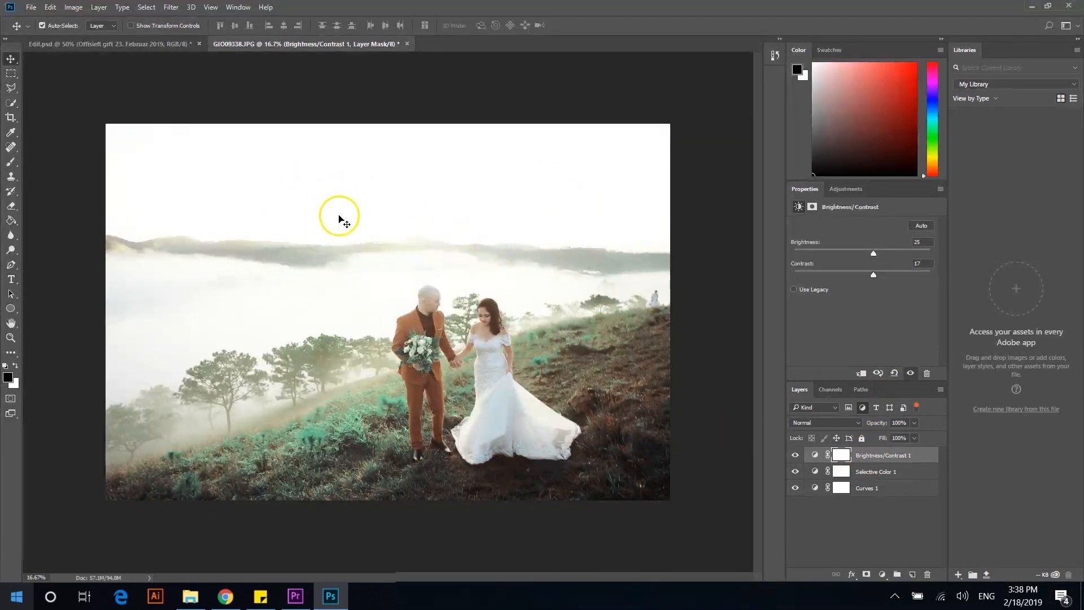
pyautogui.click(795, 457)
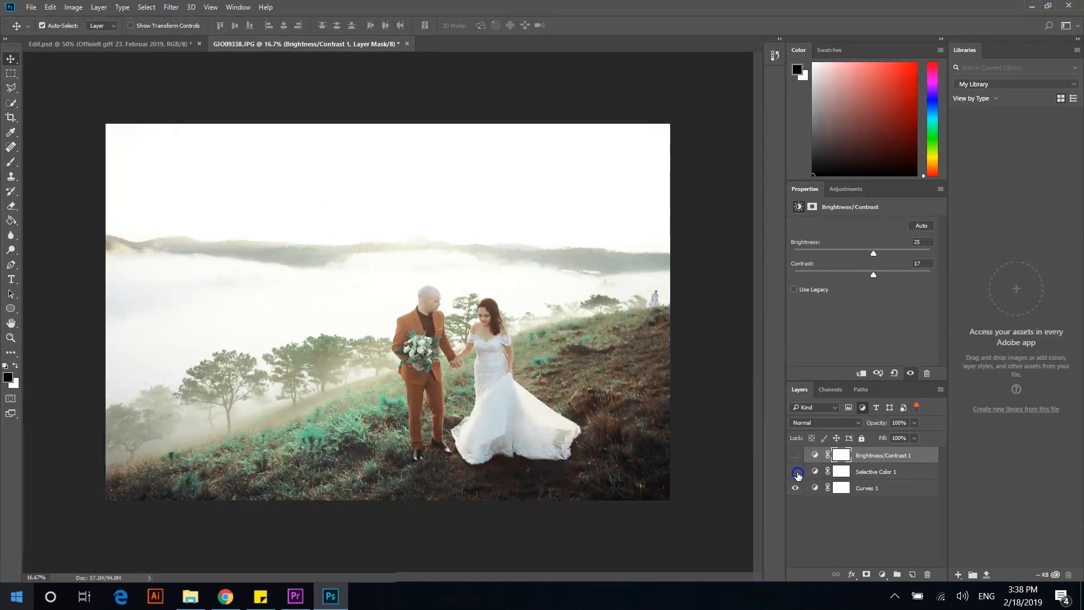
pyautogui.click(795, 472)
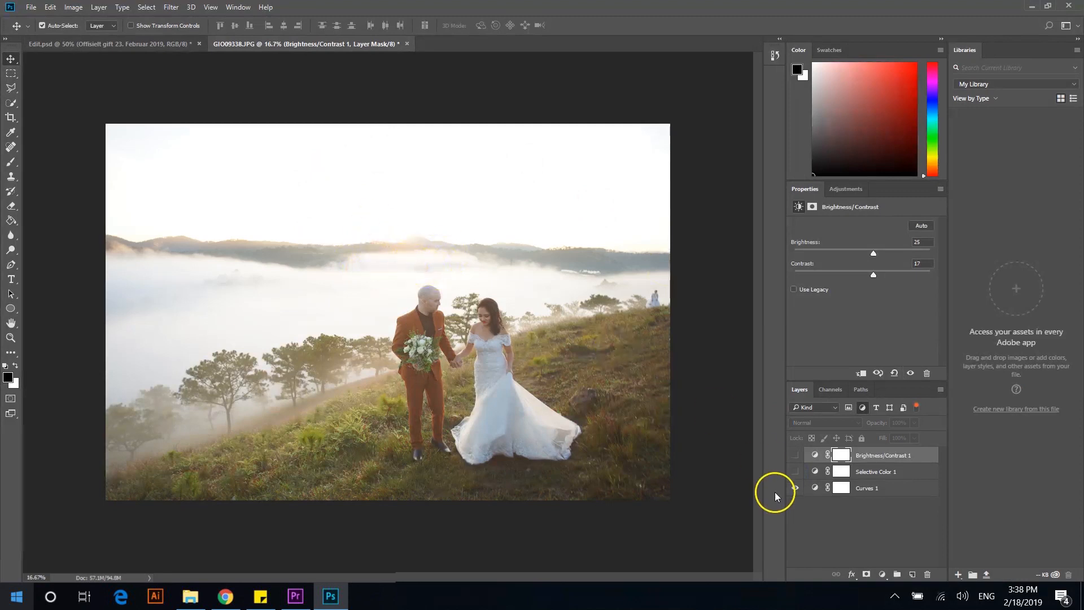
pyautogui.moveTo(795, 471); pyautogui.dragTo(795, 441)
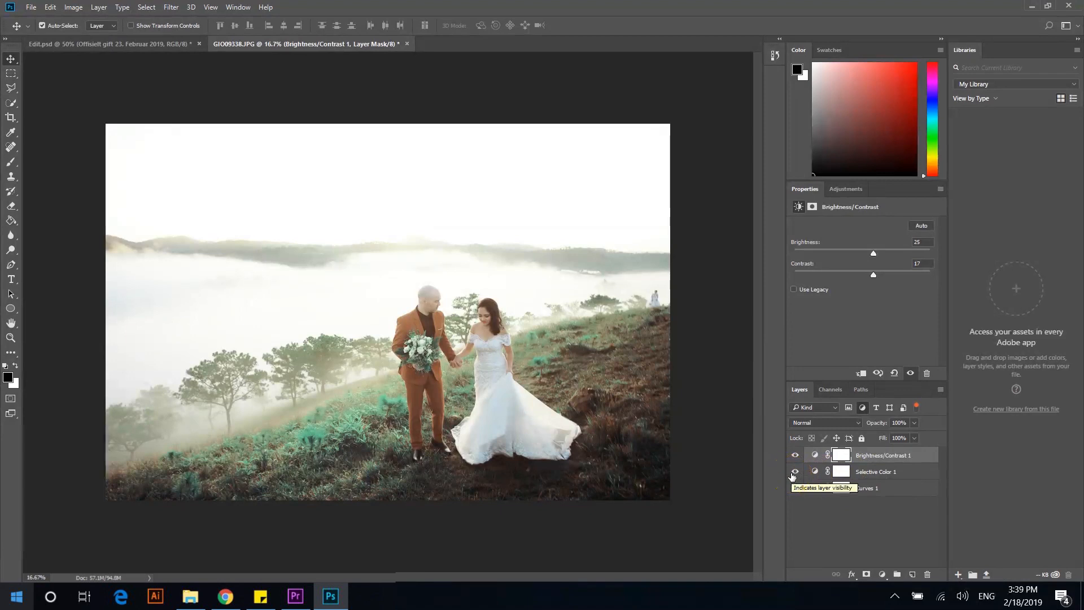
pyautogui.click(794, 473)
pyautogui.click(794, 473)
pyautogui.click(795, 456)
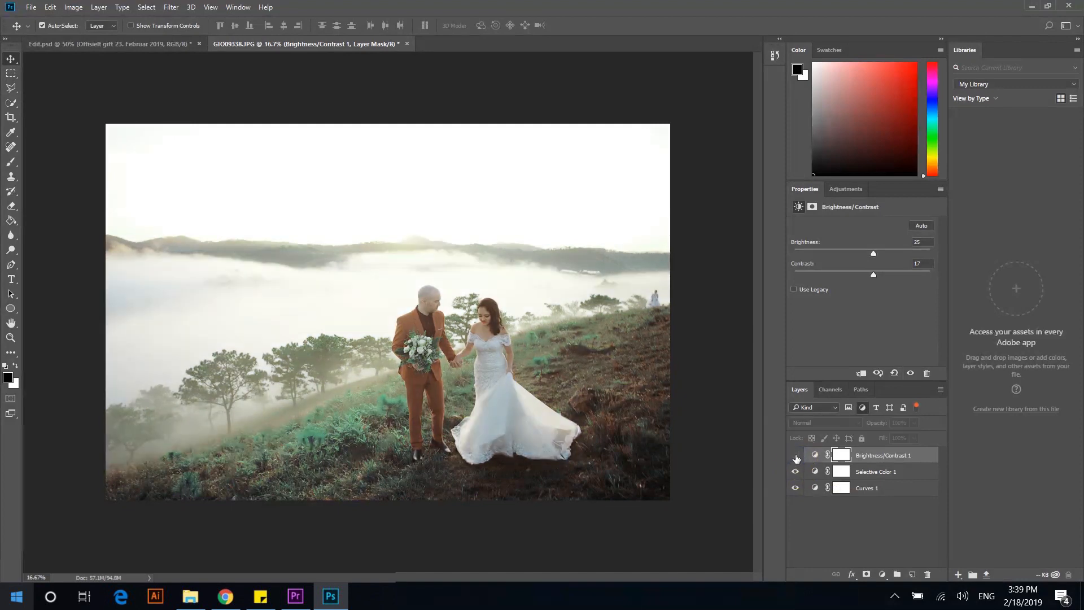
pyautogui.click(794, 456)
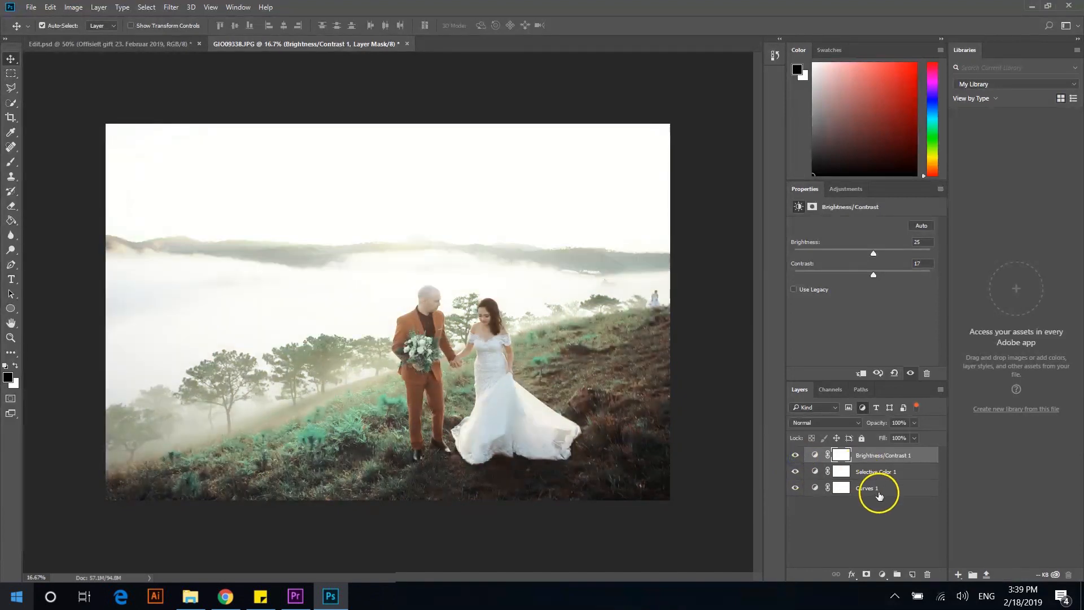
# Add a vector mask to the Brightness/Contrast layer and set up a soft 322 px brush with 62% opacity.
pyautogui.click(866, 574)
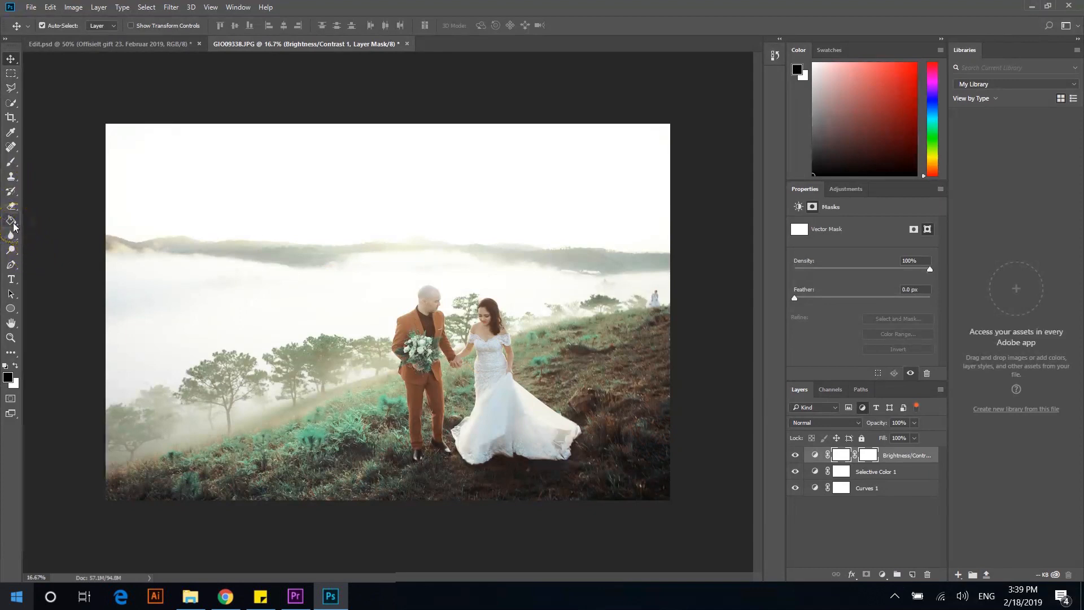
pyautogui.click(11, 163)
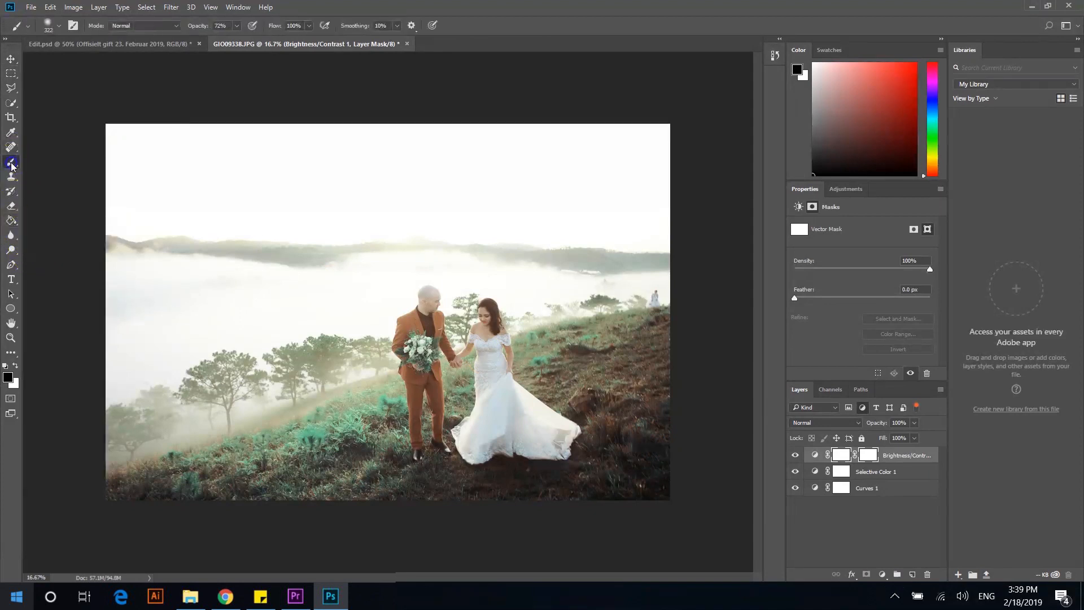
pyautogui.rightClick(13, 165)
pyautogui.click(59, 26)
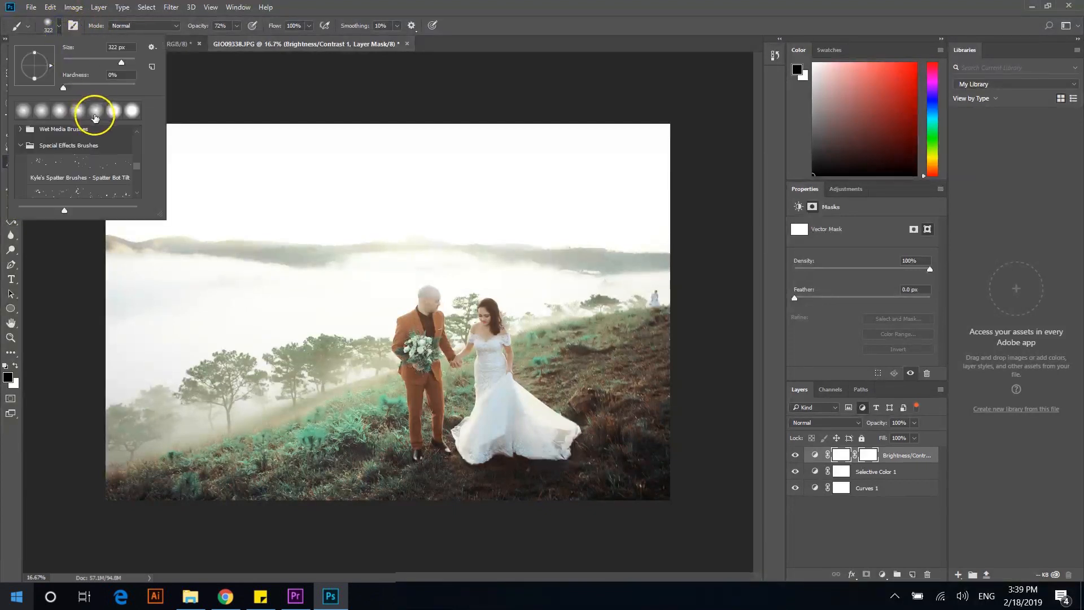
pyautogui.click(60, 112)
pyautogui.click(42, 114)
pyautogui.press('Return')
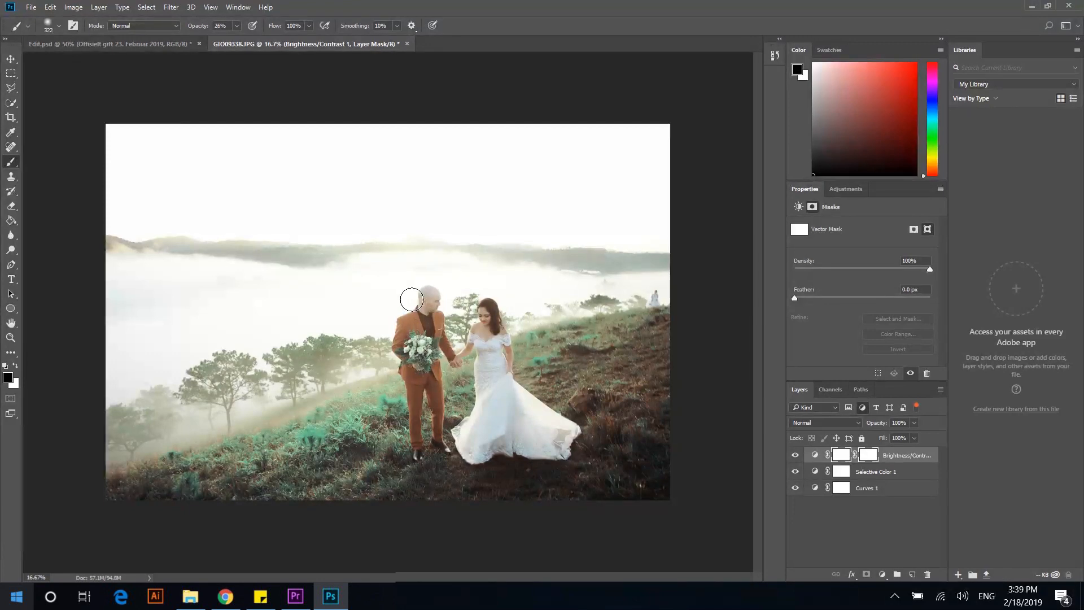
pyautogui.click(237, 25)
pyautogui.moveTo(236, 41); pyautogui.dragTo(255, 47)
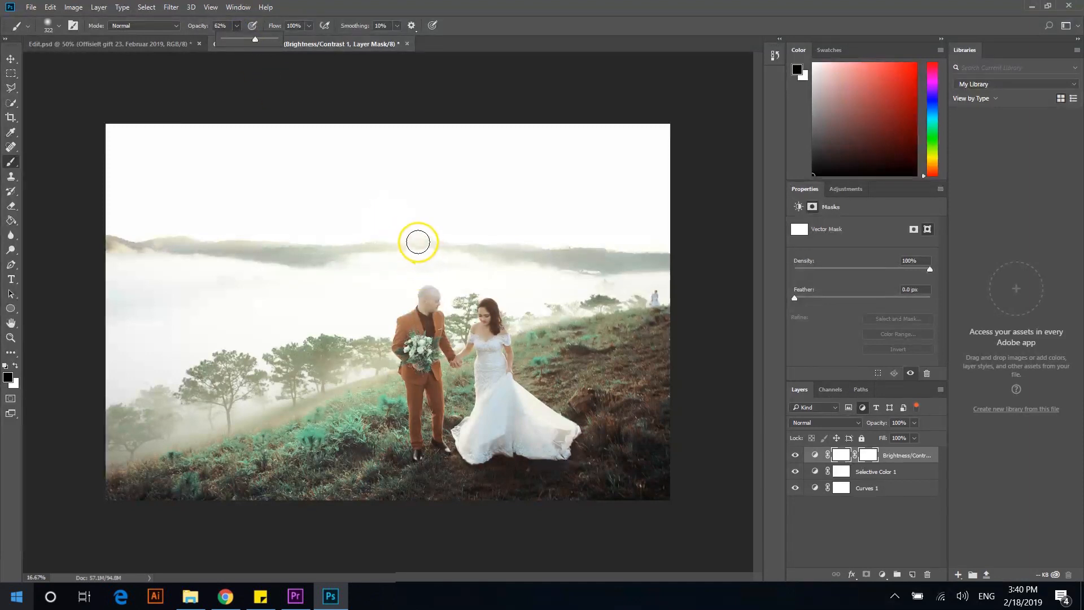
# Paint black on the Brightness/Contrast layer mask along the distant hills and the bright horizon across the photo's width.
pyautogui.click(407, 241)
pyautogui.moveTo(399, 237)
pyautogui.mouseDown()
pyautogui.moveTo(444, 247)
pyautogui.moveTo(400, 227)
pyautogui.moveTo(396, 252)
pyautogui.moveTo(404, 234)
pyautogui.moveTo(397, 241)
pyautogui.moveTo(418, 243)
pyautogui.moveTo(398, 239)
pyautogui.moveTo(391, 250)
pyautogui.moveTo(398, 234)
pyautogui.moveTo(394, 264)
pyautogui.mouseUp()
pyautogui.moveTo(474, 270)
pyautogui.mouseDown()
pyautogui.moveTo(373, 247)
pyautogui.moveTo(403, 242)
pyautogui.mouseUp()
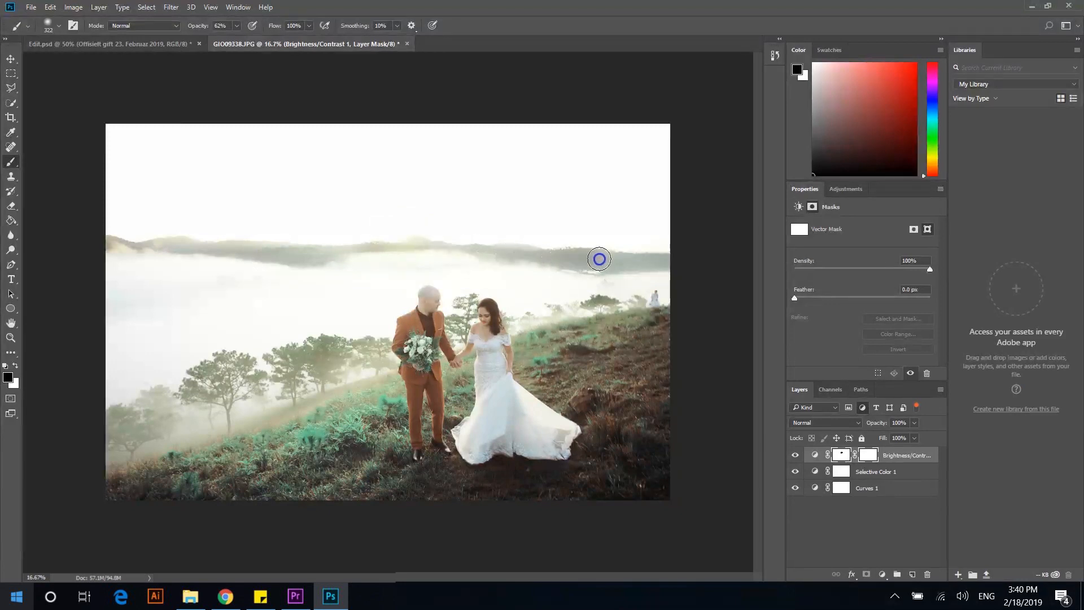
pyautogui.moveTo(600, 259); pyautogui.dragTo(671, 263)
pyautogui.moveTo(398, 249)
pyautogui.mouseDown()
pyautogui.moveTo(99, 249)
pyautogui.moveTo(123, 263)
pyautogui.mouseUp()
pyautogui.moveTo(360, 257)
pyautogui.mouseDown()
pyautogui.moveTo(442, 242)
pyautogui.moveTo(380, 235)
pyautogui.mouseUp()
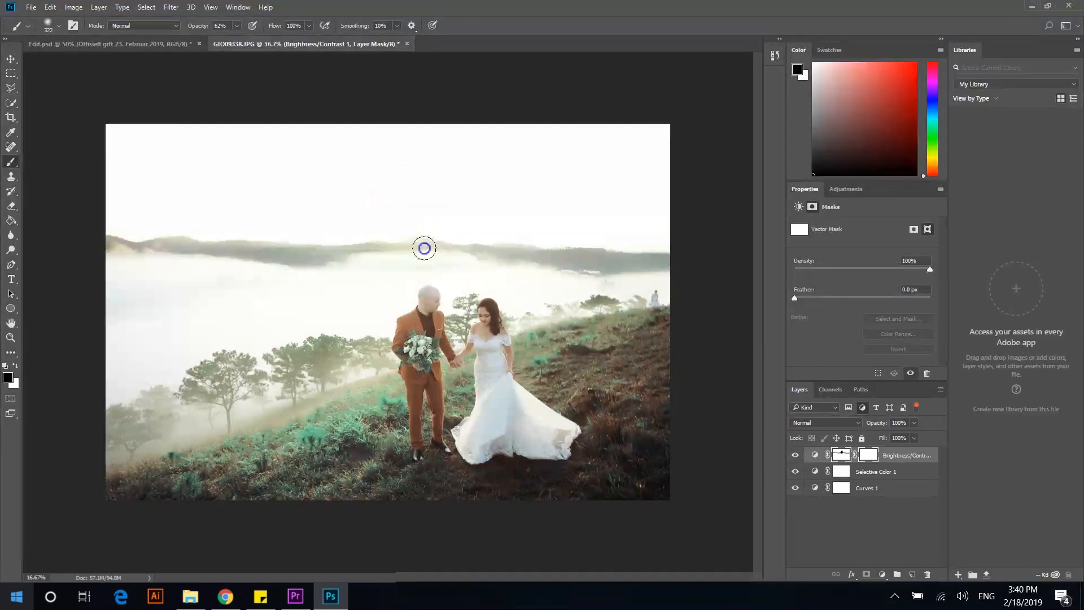
# Toggle the masked Brightness/Contrast layer off and on repeatedly to check its effect on the hills and foreground.
pyautogui.click(795, 456)
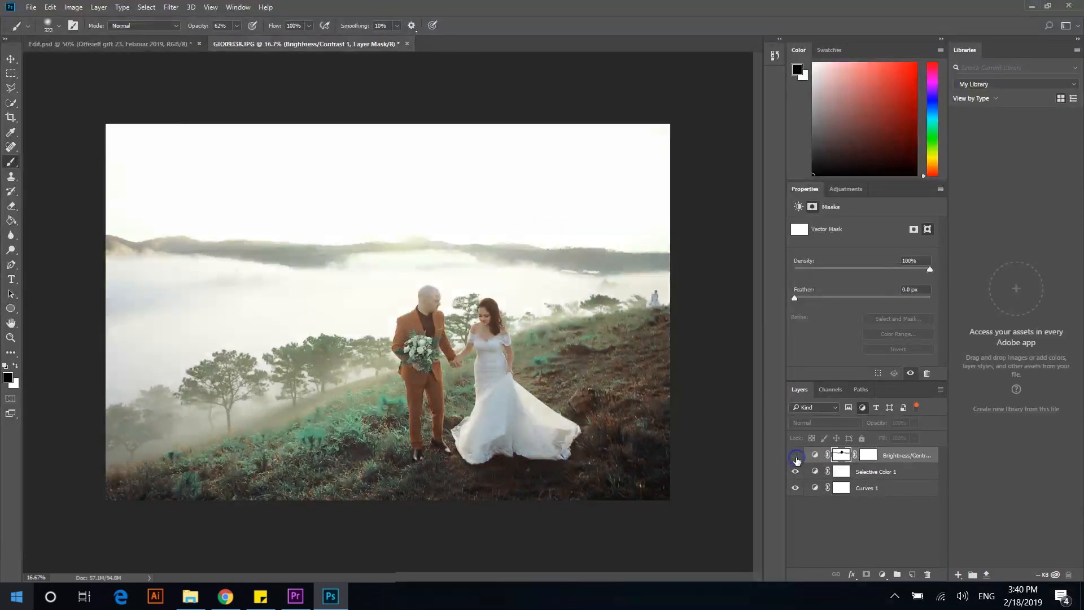
pyautogui.click(795, 456)
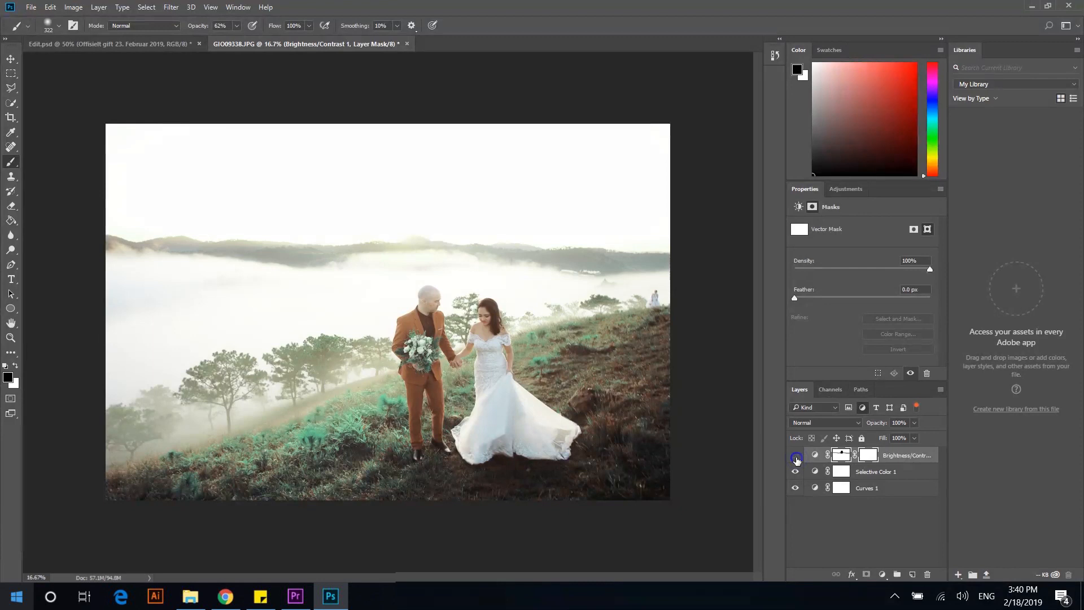
pyautogui.click(795, 457)
pyautogui.click(796, 458)
pyautogui.click(796, 457)
pyautogui.click(796, 458)
pyautogui.click(796, 457)
pyautogui.click(796, 458)
# Readjust the Yellows in the Selective Color 1 layer to Cyan +26 and Black +25.
pyautogui.click(816, 472)
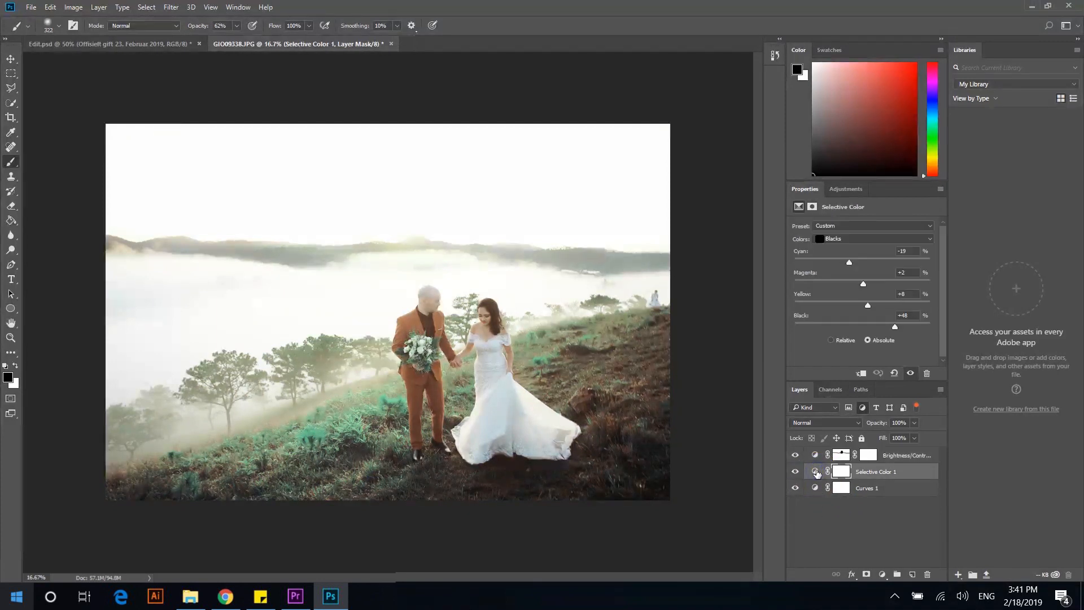
pyautogui.click(863, 243)
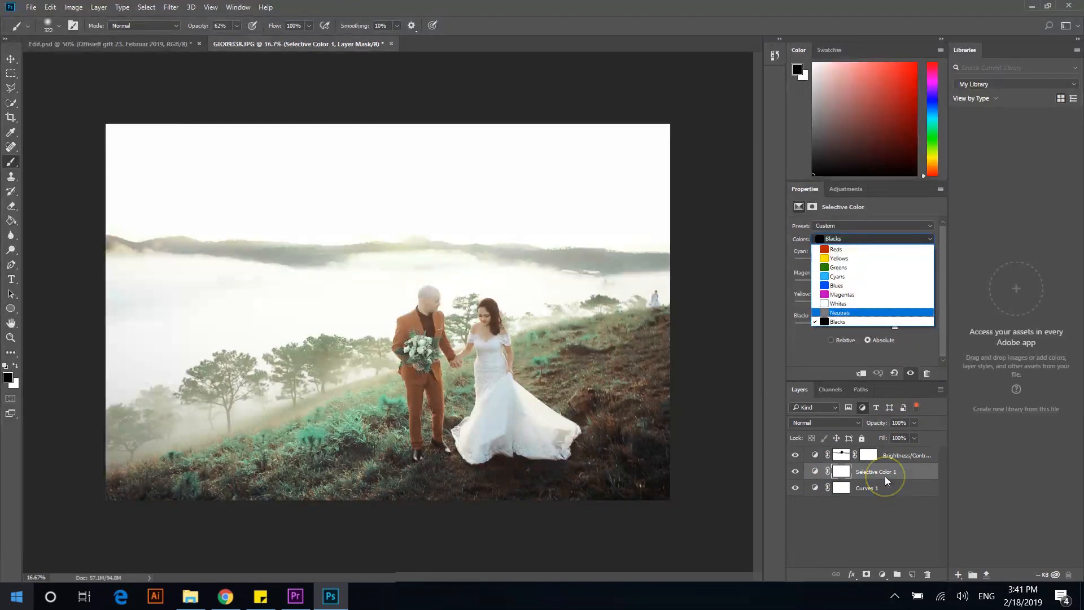
pyautogui.click(840, 259)
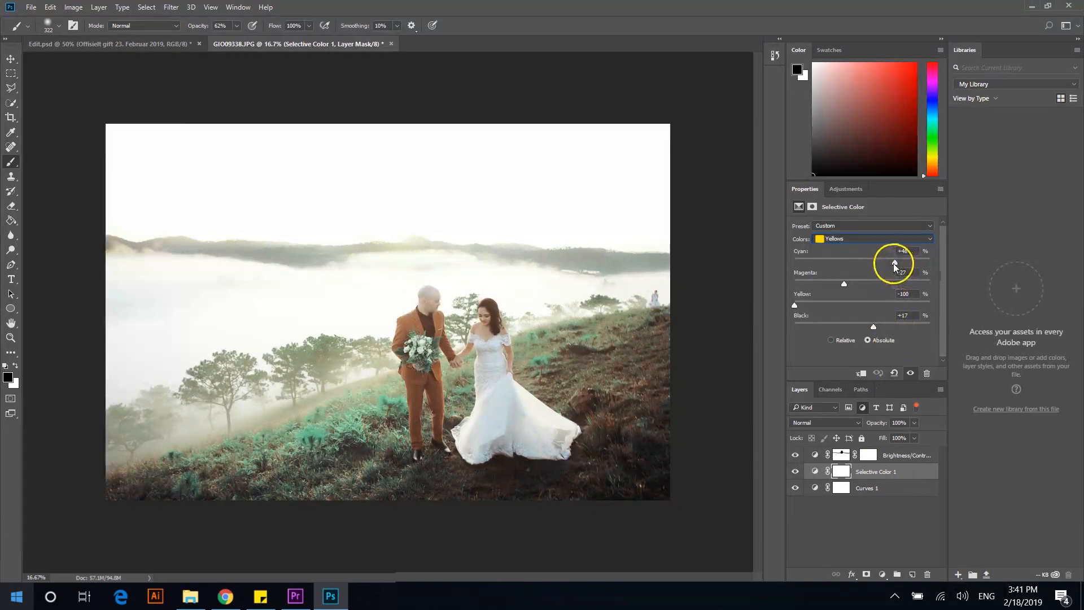
pyautogui.moveTo(893, 263); pyautogui.dragTo(882, 262)
pyautogui.click(854, 242)
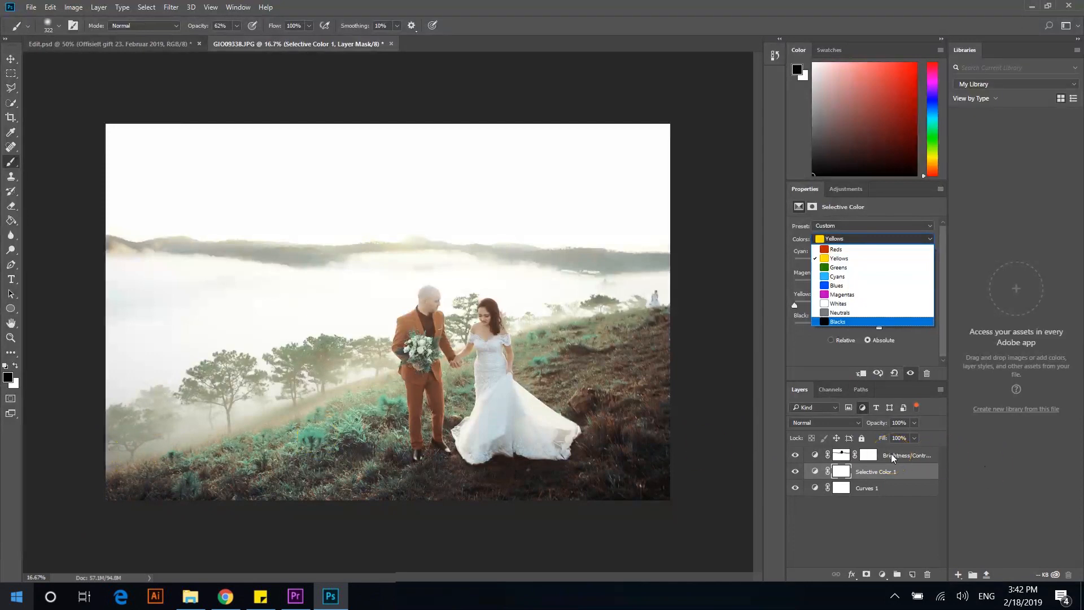
pyautogui.click(898, 537)
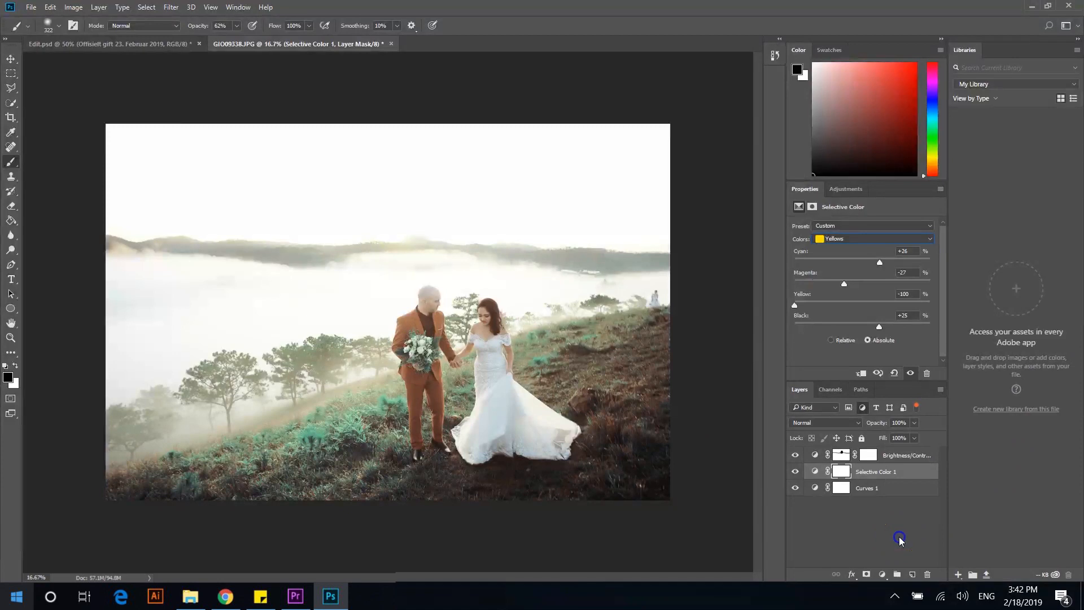
# Add a second Selective Color adjustment layer and set its Yellows to Cyan +16, Magenta -1, Yellow +47 and Black +11.
pyautogui.click(841, 189)
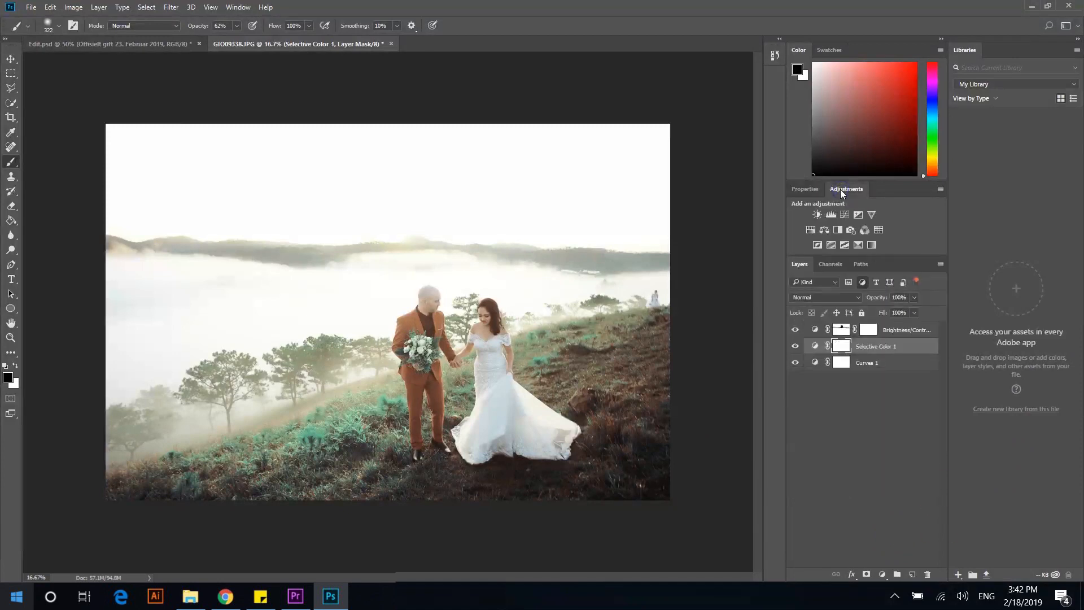
pyautogui.click(858, 245)
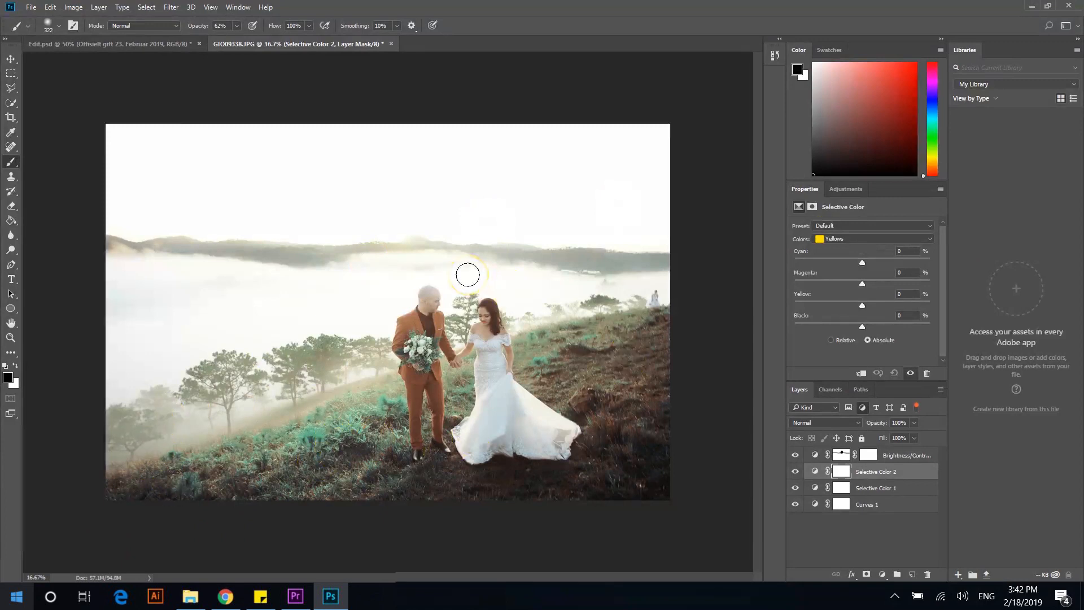
pyautogui.click(845, 240)
pyautogui.click(848, 242)
pyautogui.moveTo(817, 308); pyautogui.dragTo(758, 320)
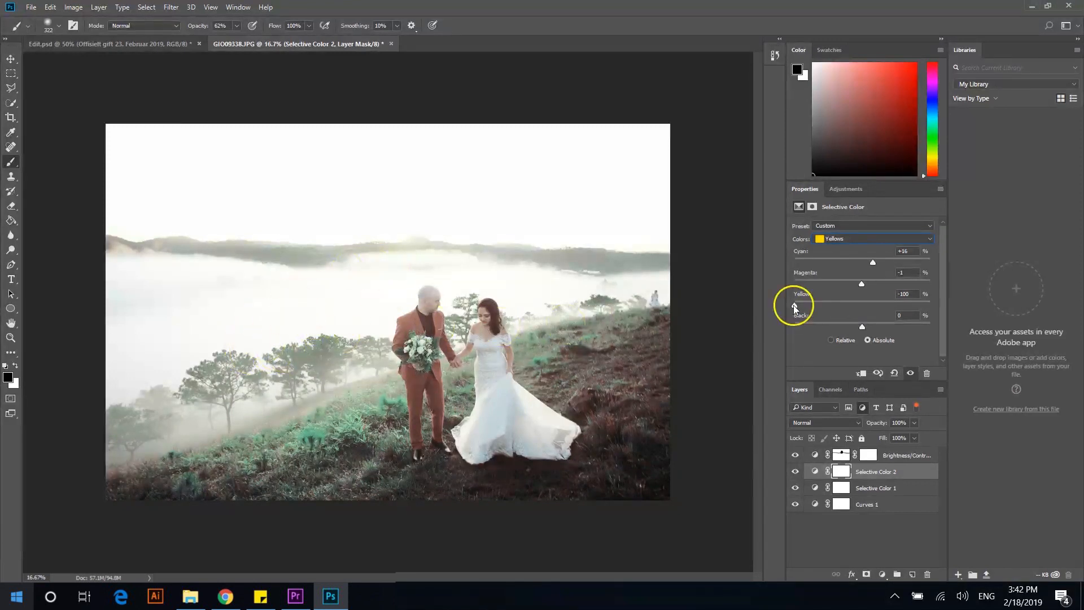
pyautogui.moveTo(793, 304); pyautogui.dragTo(956, 306)
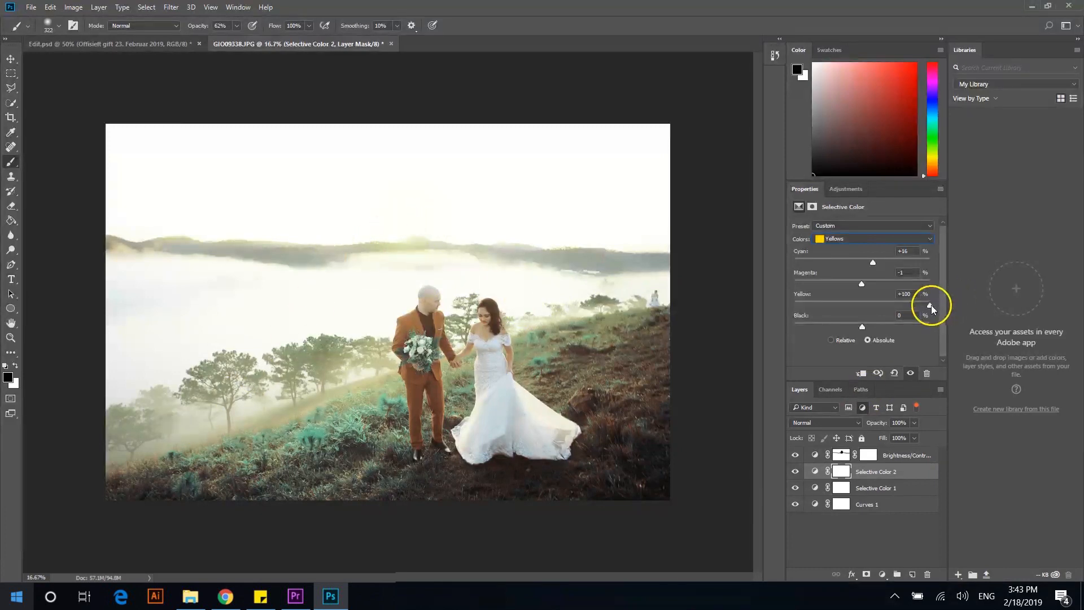
pyautogui.moveTo(914, 306); pyautogui.dragTo(866, 341)
pyautogui.moveTo(655, 553)
pyautogui.mouseDown()
pyautogui.moveTo(610, 456)
pyautogui.moveTo(672, 476)
pyautogui.moveTo(583, 479)
pyautogui.moveTo(638, 465)
pyautogui.moveTo(590, 477)
pyautogui.moveTo(651, 504)
pyautogui.moveTo(628, 439)
pyautogui.moveTo(528, 516)
pyautogui.moveTo(638, 465)
pyautogui.moveTo(613, 459)
pyautogui.moveTo(450, 516)
pyautogui.moveTo(310, 522)
pyautogui.mouseUp()
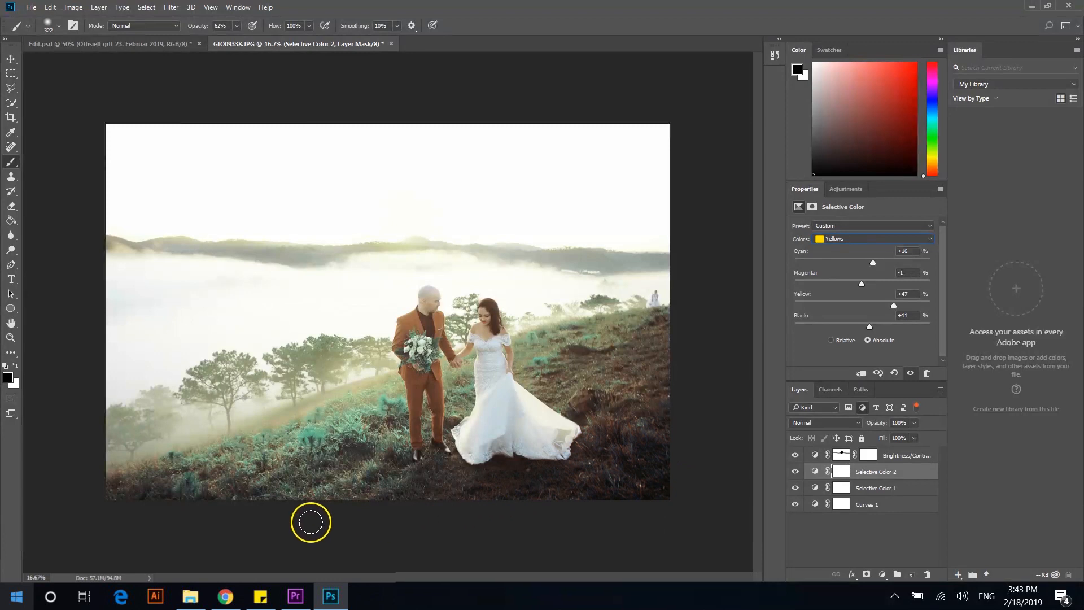
# Toggle the Selective Color 1 and Selective Color 2 layers off and on to compare their effects.
pyautogui.click(795, 488)
pyautogui.click(794, 487)
pyautogui.click(795, 471)
pyautogui.click(795, 470)
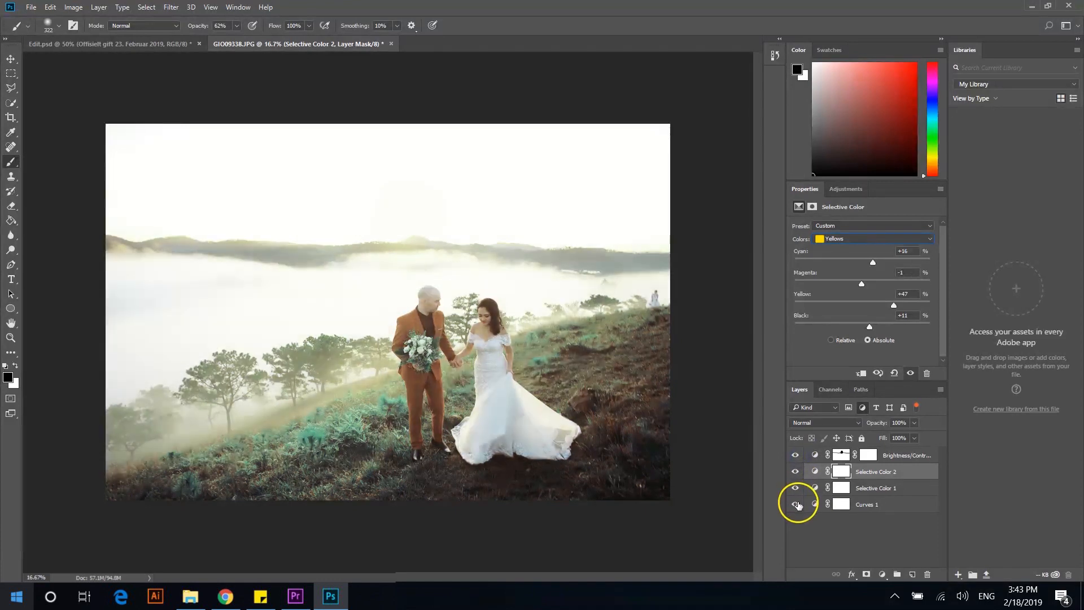
# Set the Blacks in the Selective Color 1 layer to Cyan -22, Magenta +18, Yellow +4 and Black +38.
pyautogui.click(908, 496)
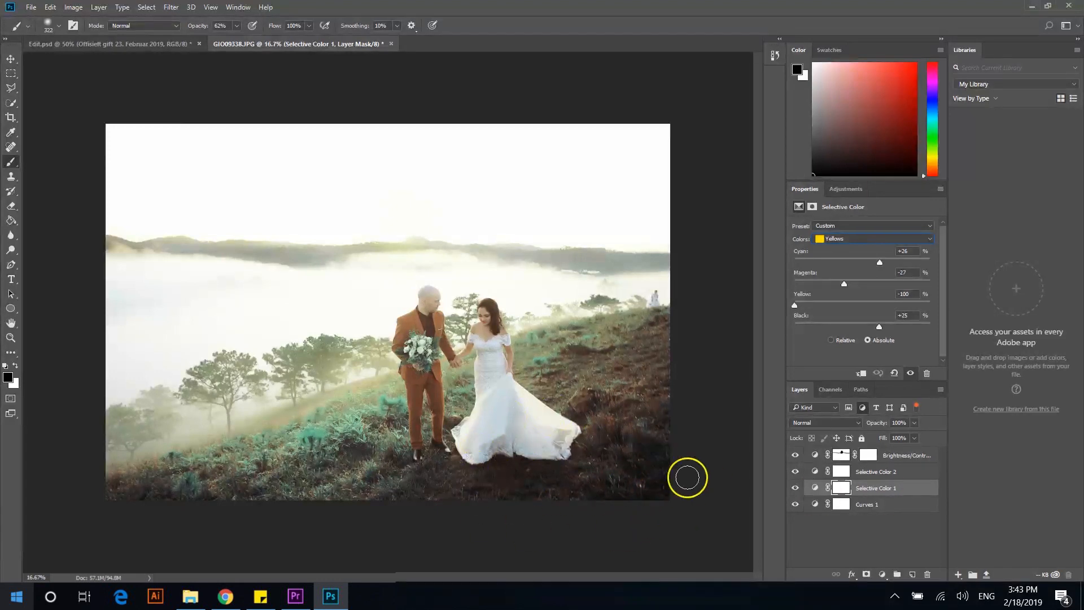
pyautogui.click(874, 239)
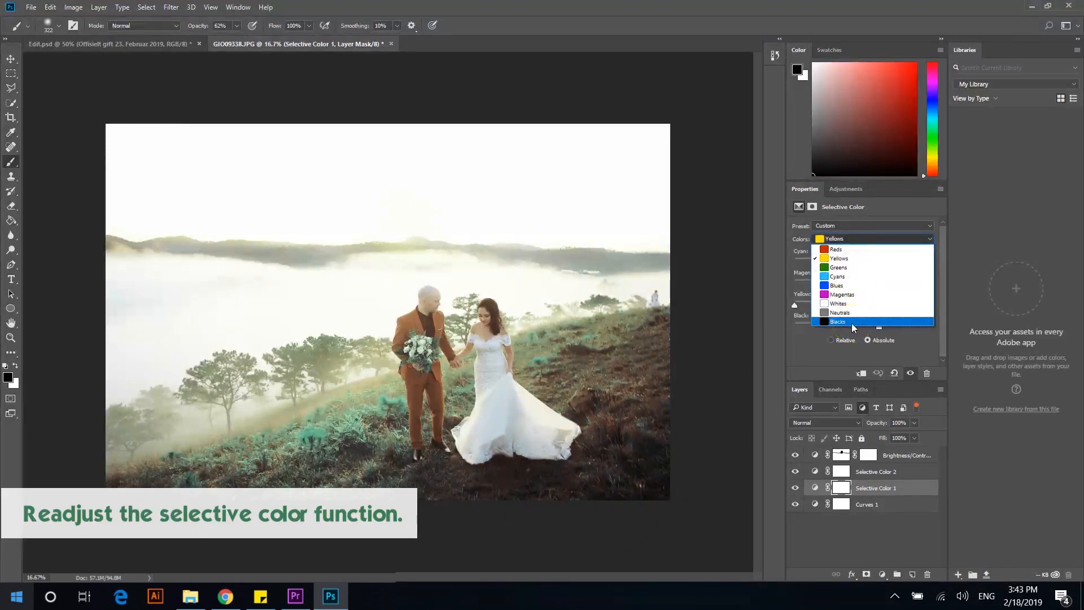
pyautogui.click(851, 323)
pyautogui.click(848, 339)
pyautogui.moveTo(846, 327); pyautogui.dragTo(849, 267)
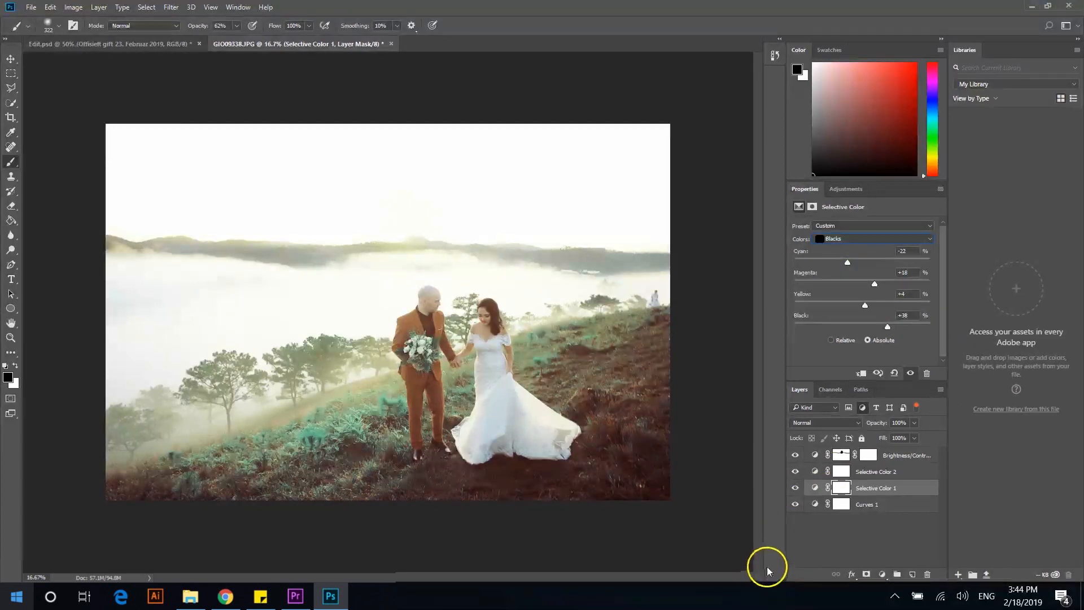
# Add a Vibrance adjustment layer above Selective Color 1 with Vibrance +15 and Saturation +8.
pyautogui.click(848, 191)
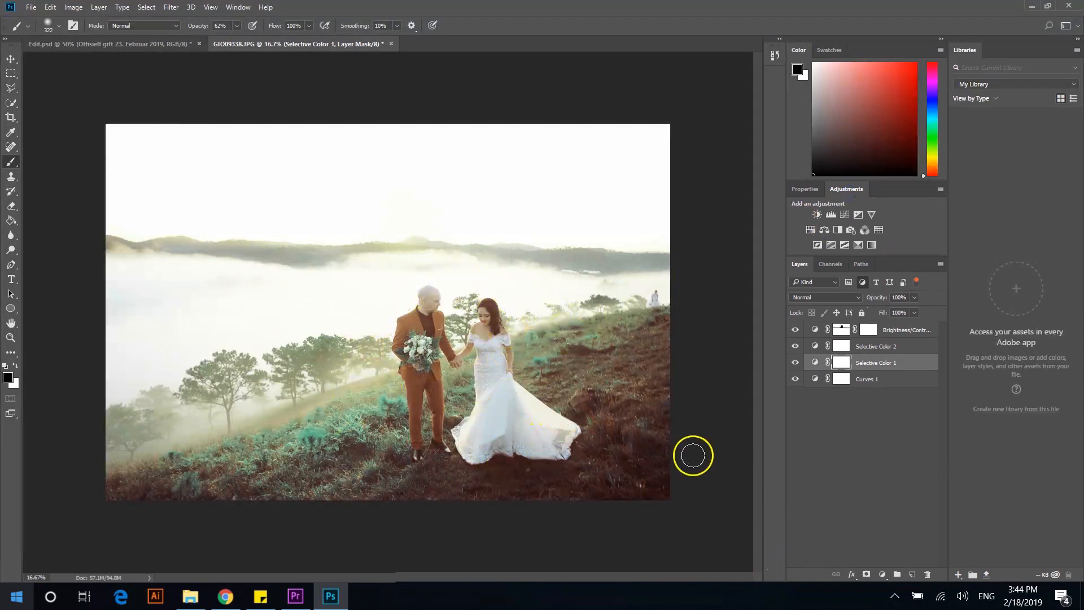
pyautogui.click(869, 219)
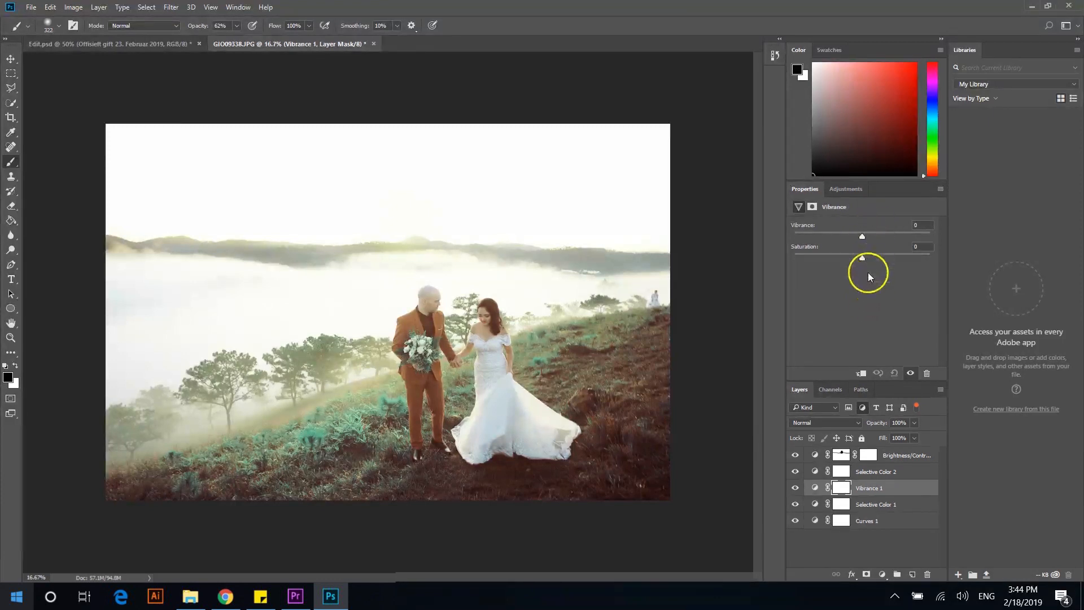
pyautogui.moveTo(863, 237)
pyautogui.mouseDown()
pyautogui.moveTo(958, 237)
pyautogui.moveTo(782, 239)
pyautogui.moveTo(926, 240)
pyautogui.moveTo(861, 239)
pyautogui.moveTo(870, 241)
pyautogui.mouseUp()
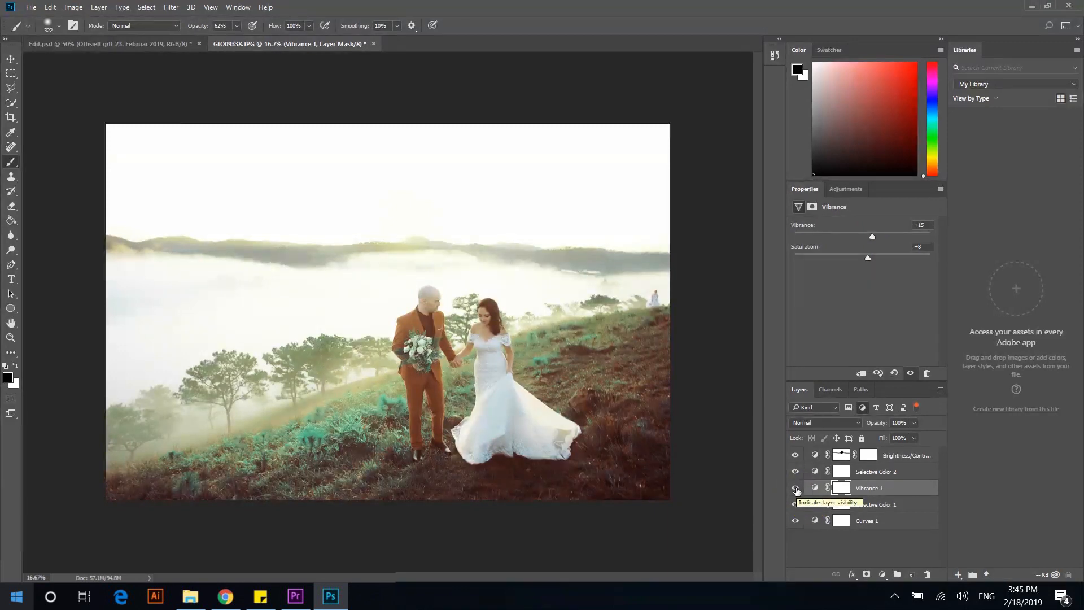
# Toggle the Vibrance 1 layer off and on to check its effect on the photo.
pyautogui.click(795, 488)
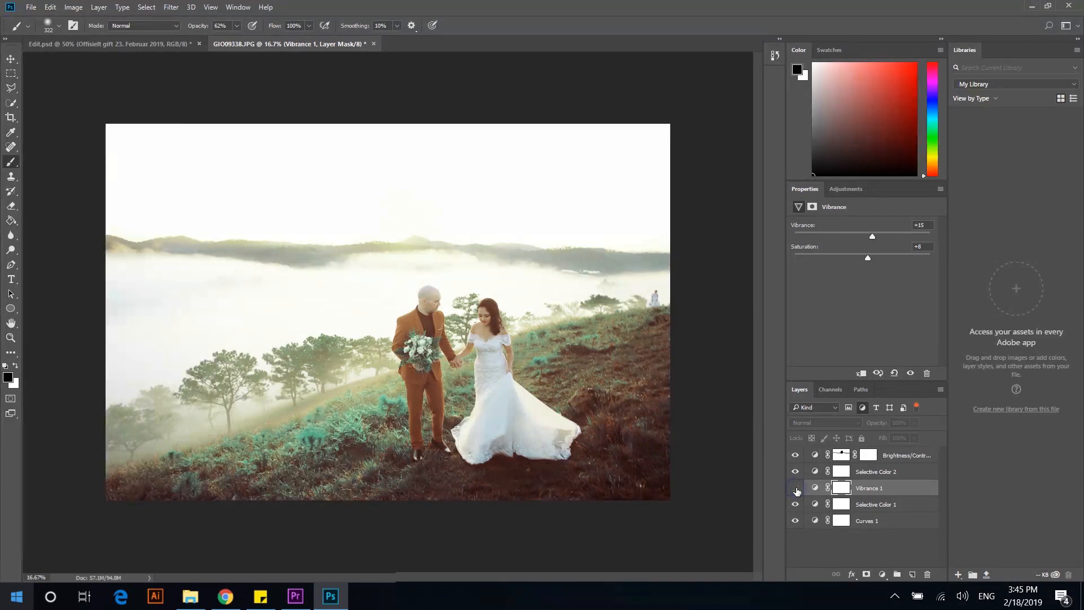
pyautogui.click(795, 488)
pyautogui.click(796, 488)
pyautogui.click(796, 488)
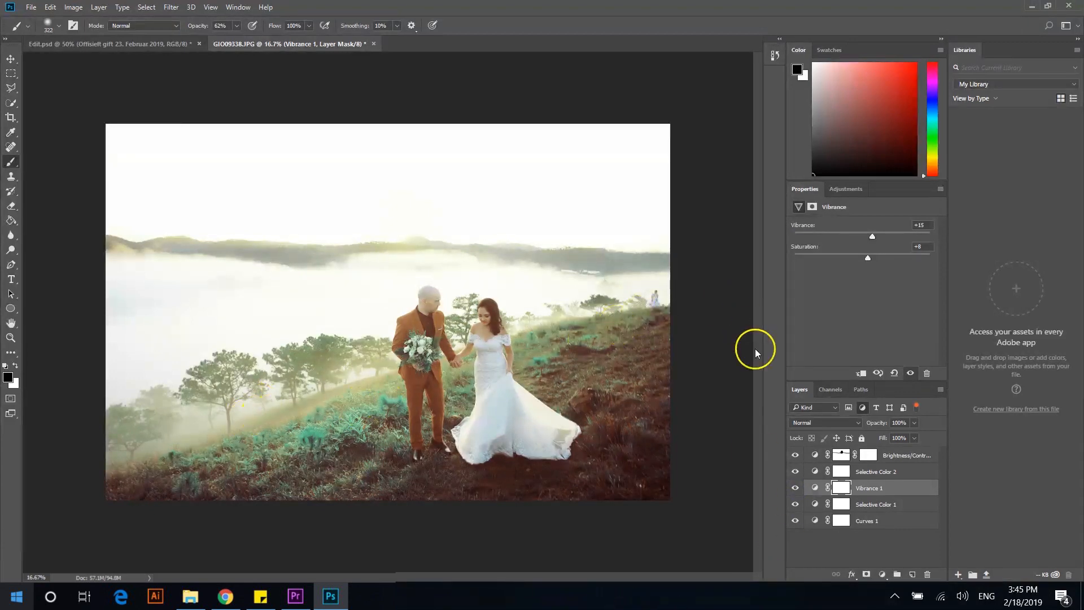
# Add a Color Balance adjustment layer above Vibrance 1 and slightly shift its Midtones color balance.
pyautogui.click(846, 188)
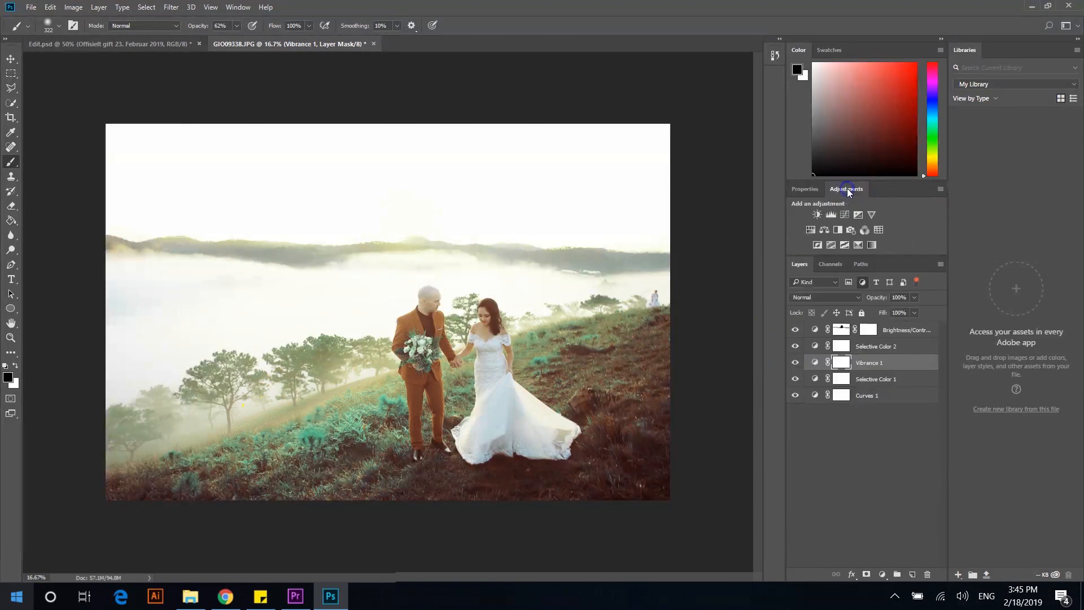
pyautogui.click(824, 230)
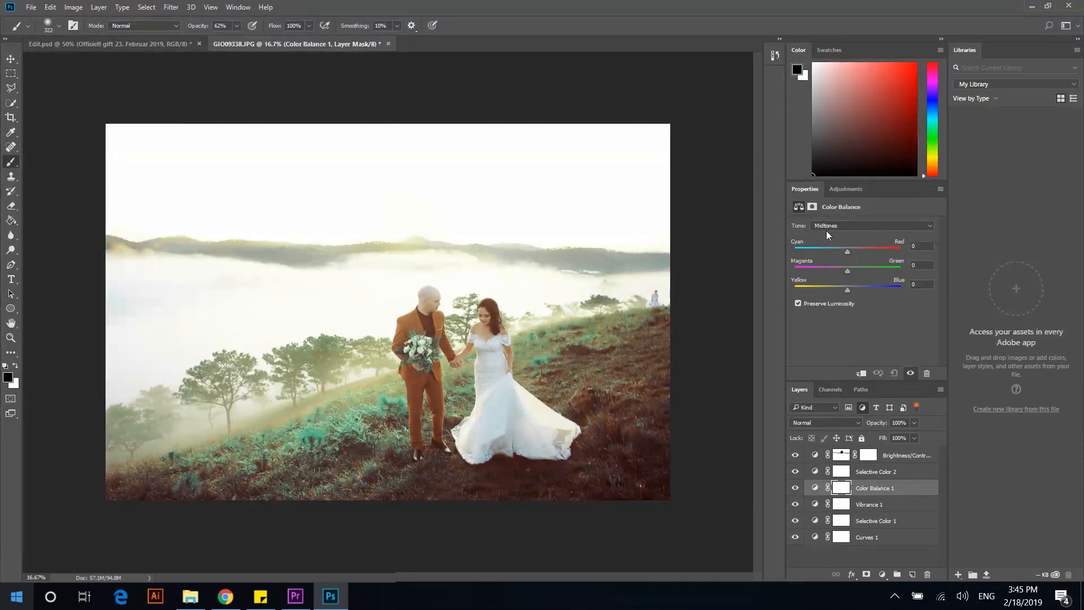
pyautogui.moveTo(847, 252); pyautogui.dragTo(856, 292)
# Raise the Cyan of the Yellows in the Selective Color 2 layer to +20.
pyautogui.click(818, 473)
pyautogui.click(866, 240)
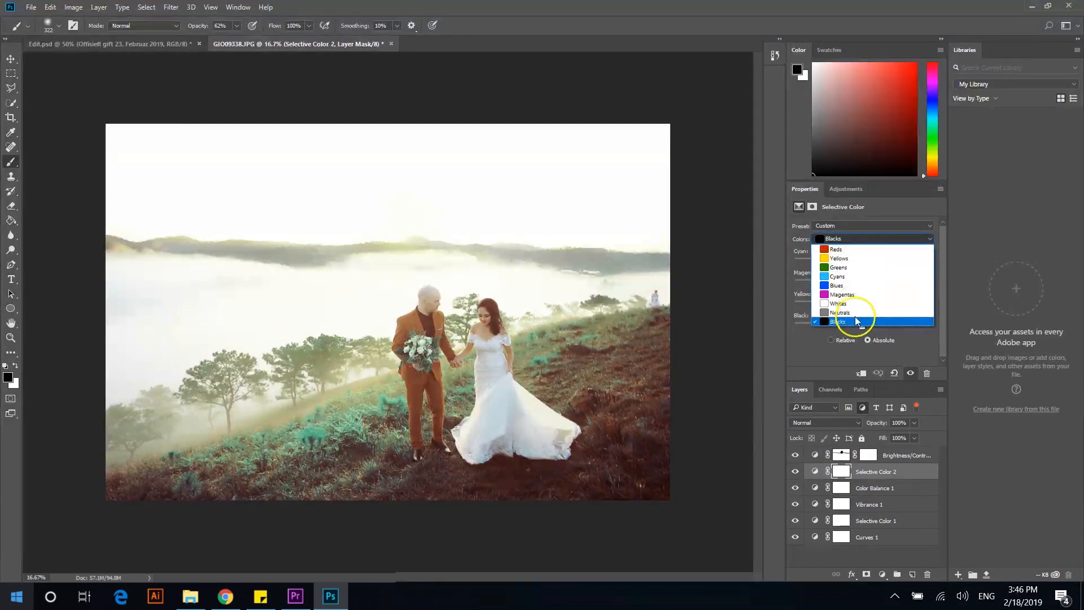
pyautogui.click(853, 258)
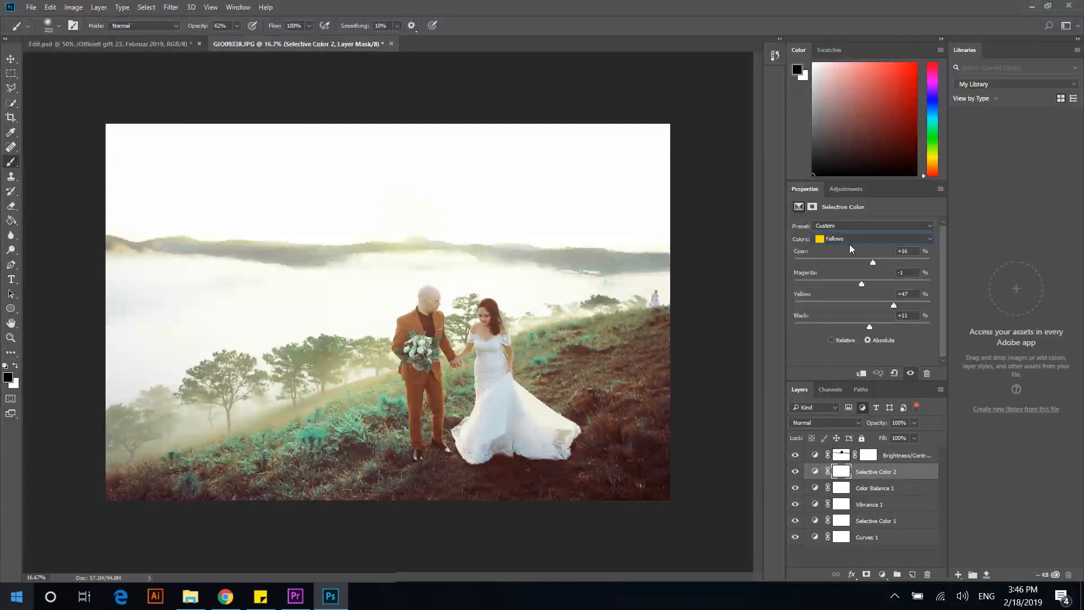
pyautogui.moveTo(872, 262)
pyautogui.mouseDown()
pyautogui.moveTo(894, 263)
pyautogui.moveTo(875, 269)
pyautogui.mouseUp()
# Duplicate the Selective Color 2 layer and toggle the copy off and on to compare the result.
pyautogui.hotkey('ctrl', 'j')
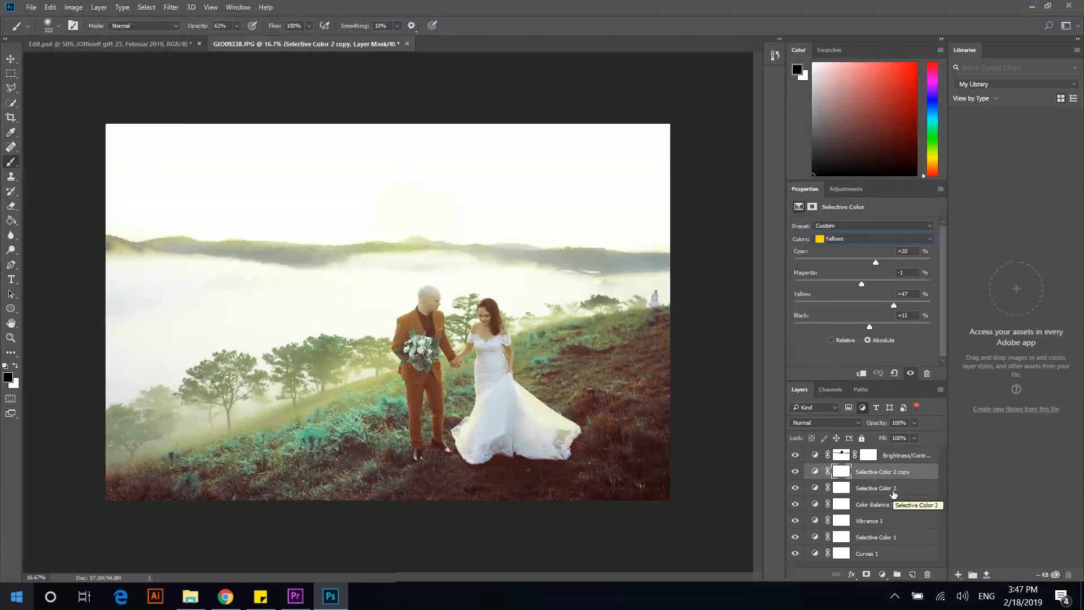
pyautogui.click(792, 474)
pyautogui.click(792, 474)
pyautogui.click(791, 474)
pyautogui.click(791, 474)
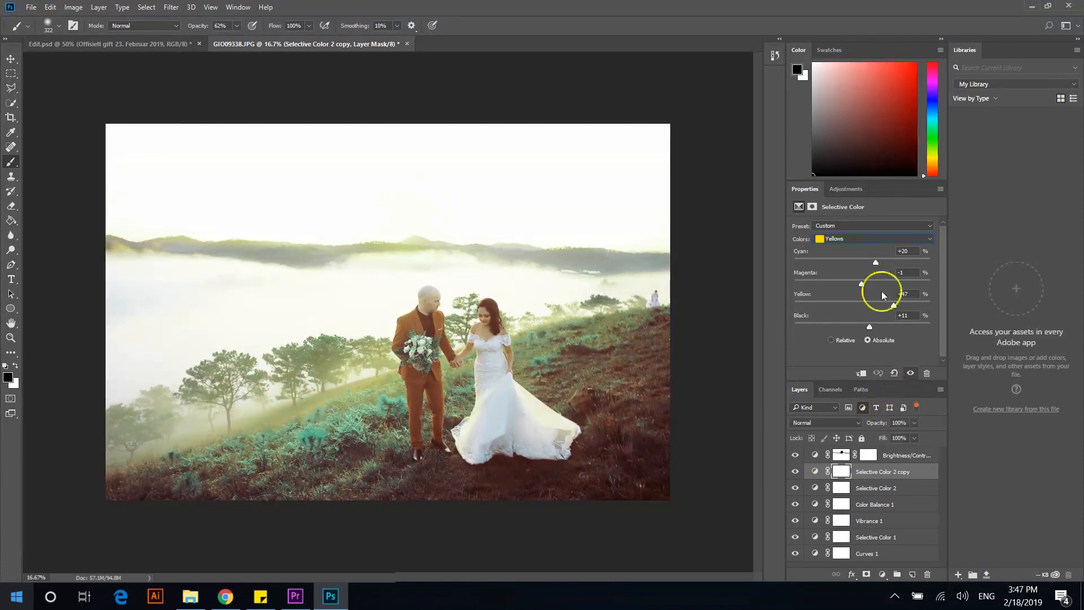
# Set the Yellows in the Selective Color 2 copy layer to Cyan +13, Magenta +7, Yellow -12 and Black +30.
pyautogui.moveTo(876, 262); pyautogui.dragTo(867, 283)
pyautogui.moveTo(893, 305); pyautogui.dragTo(854, 305)
pyautogui.moveTo(869, 326)
pyautogui.mouseDown()
pyautogui.moveTo(811, 324)
pyautogui.moveTo(883, 324)
pyautogui.mouseUp()
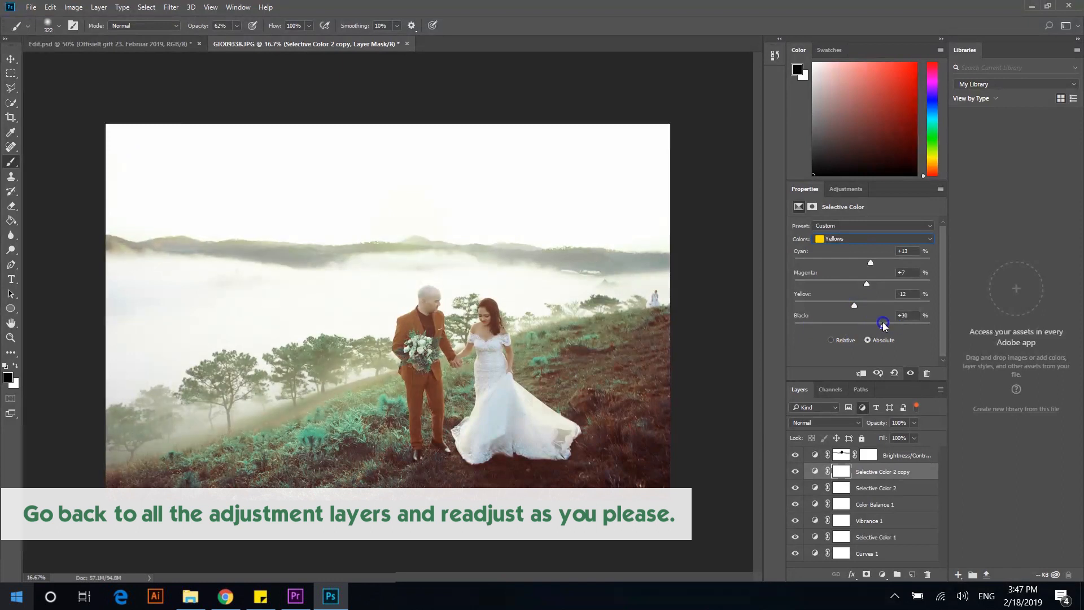
# Slightly lower the Cyan of the Whites in the Selective Color 2 copy layer and display its Blacks settings.
pyautogui.click(873, 238)
pyautogui.click(851, 306)
pyautogui.moveTo(861, 263)
pyautogui.mouseDown()
pyautogui.moveTo(874, 264)
pyautogui.moveTo(857, 263)
pyautogui.mouseUp()
pyautogui.click(869, 238)
pyautogui.click(849, 323)
# Toggle the Selective Color 2 copy, Selective Color 2 and Vibrance 1 layers off and on to compare their effects.
pyautogui.click(795, 472)
pyautogui.click(795, 472)
pyautogui.click(795, 490)
pyautogui.click(795, 489)
pyautogui.click(795, 524)
pyautogui.click(796, 525)
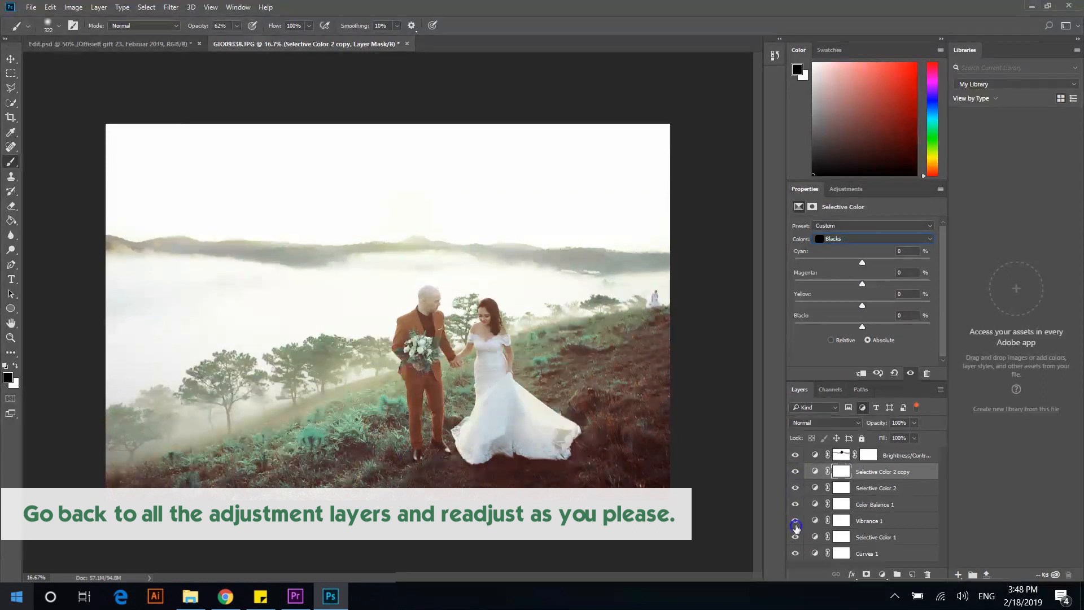
# Fine-tune the Cyan amount of the Reds in the Selective Color 1 layer.
pyautogui.click(841, 537)
pyautogui.click(854, 238)
pyautogui.click(852, 249)
pyautogui.moveTo(845, 262)
pyautogui.mouseDown()
pyautogui.moveTo(890, 262)
pyautogui.moveTo(844, 262)
pyautogui.mouseUp()
# Review the Cyans, Blues and Neutrals of the Selective Color 1 layer and set the Black of its Yellows to +25.
pyautogui.click(826, 239)
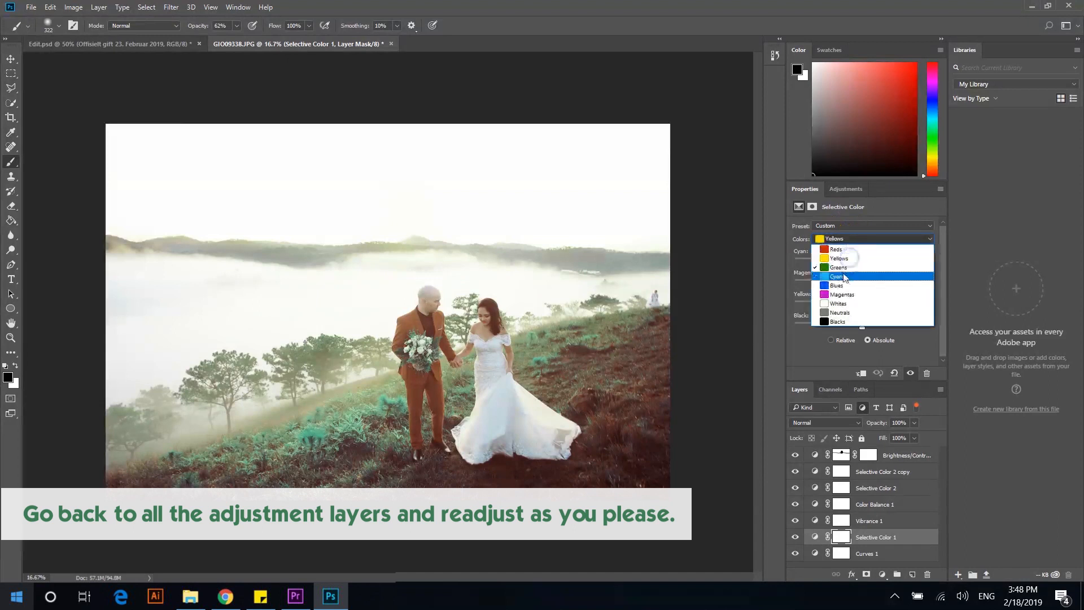
pyautogui.click(837, 276)
pyautogui.click(864, 239)
pyautogui.click(850, 287)
pyautogui.click(853, 239)
pyautogui.click(864, 312)
pyautogui.click(854, 238)
pyautogui.click(854, 258)
pyautogui.moveTo(870, 327)
pyautogui.mouseDown()
pyautogui.moveTo(750, 329)
pyautogui.moveTo(879, 327)
pyautogui.mouseUp()
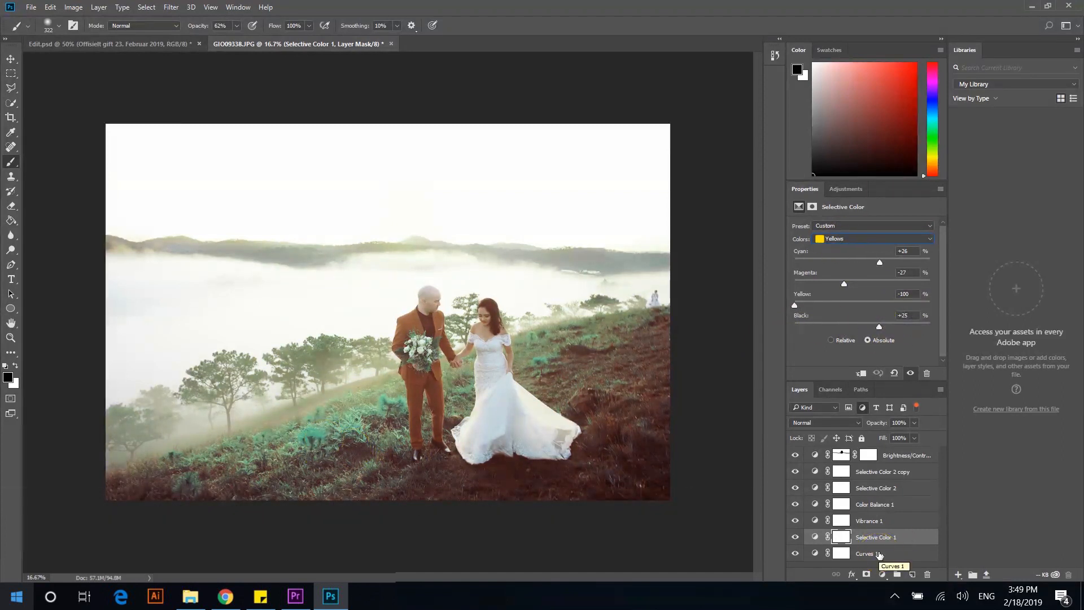
pyautogui.moveTo(848, 328); pyautogui.dragTo(881, 330)
# Switch the adjustment layers from Curves 1 up to Selective Color 2 copy off and back on to check each one's effect.
pyautogui.click(864, 554)
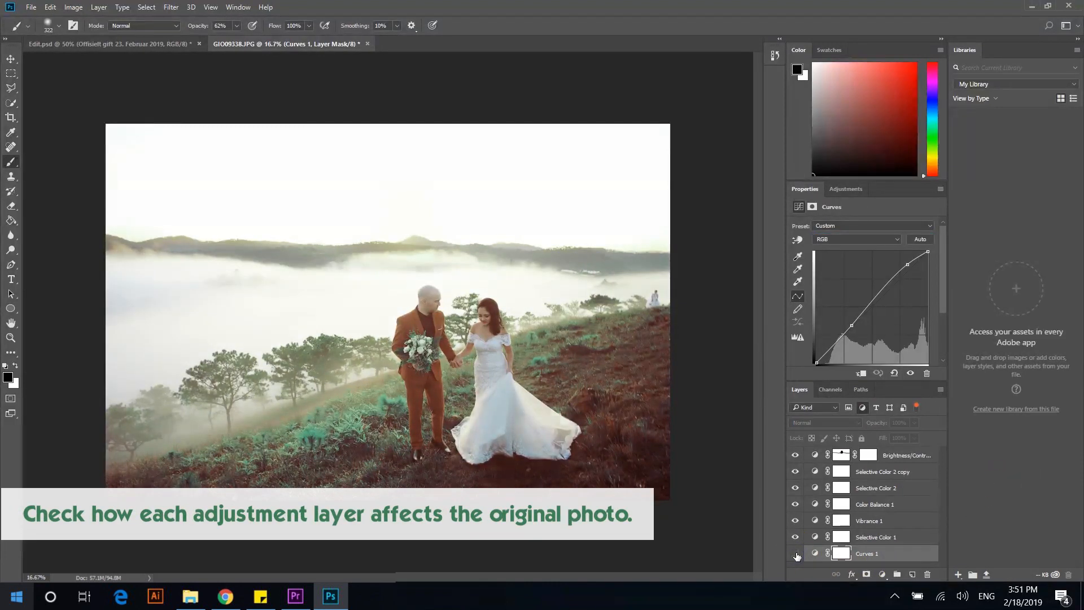
pyautogui.click(796, 555)
pyautogui.click(794, 539)
pyautogui.click(793, 539)
pyautogui.moveTo(794, 472); pyautogui.dragTo(793, 539)
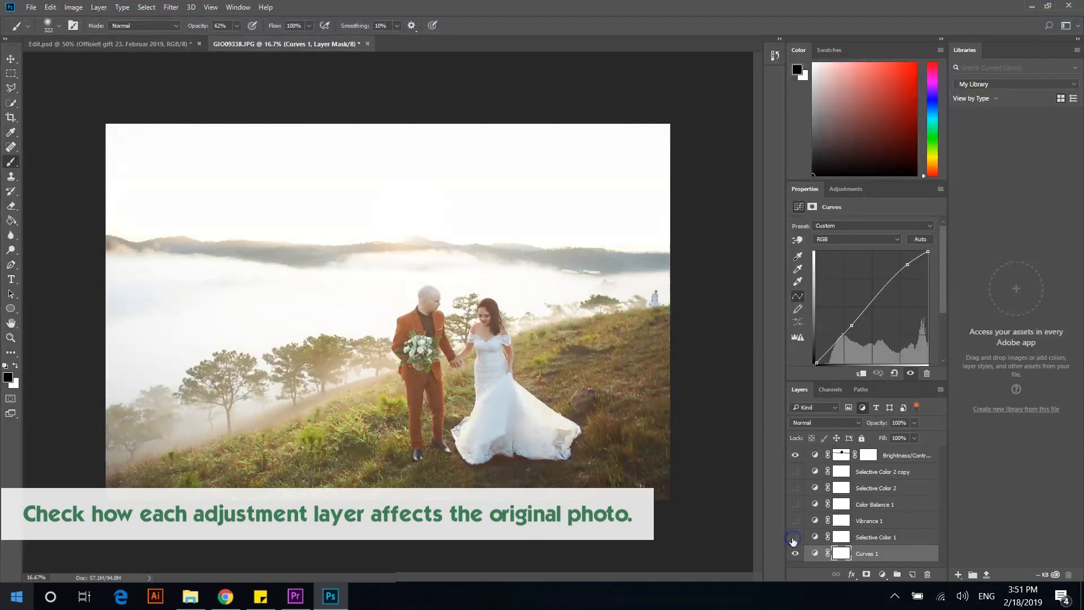
pyautogui.click(793, 539)
pyautogui.click(795, 521)
pyautogui.click(795, 504)
pyautogui.click(795, 489)
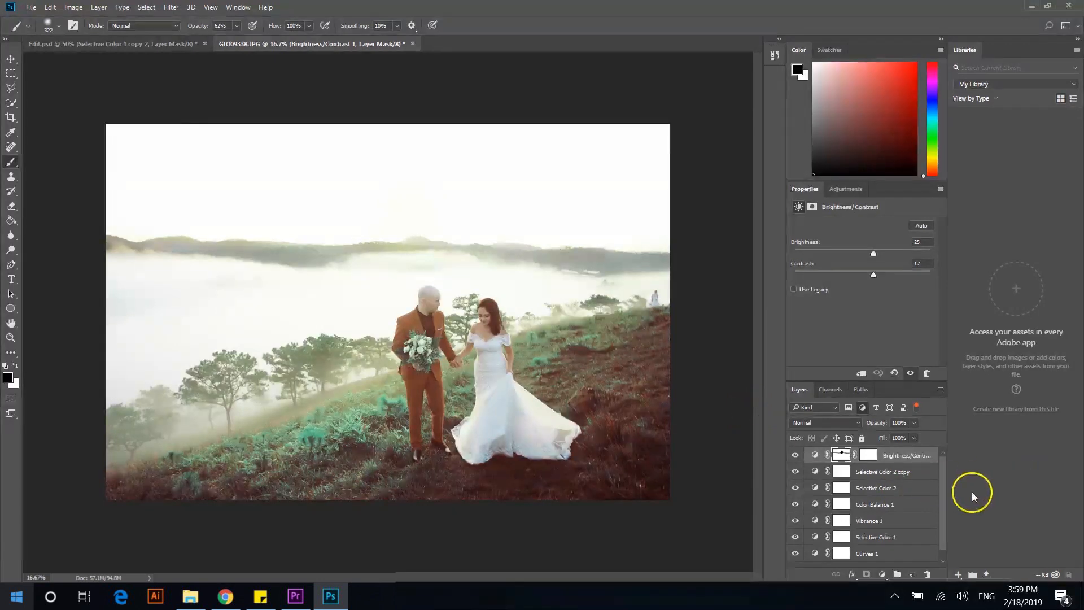
# Set the Brightness/Contrast layer to Brightness 34 and Contrast 32.
pyautogui.moveTo(945, 491); pyautogui.dragTo(936, 512)
pyautogui.moveTo(873, 276); pyautogui.dragTo(867, 282)
pyautogui.moveTo(897, 288); pyautogui.dragTo(877, 254)
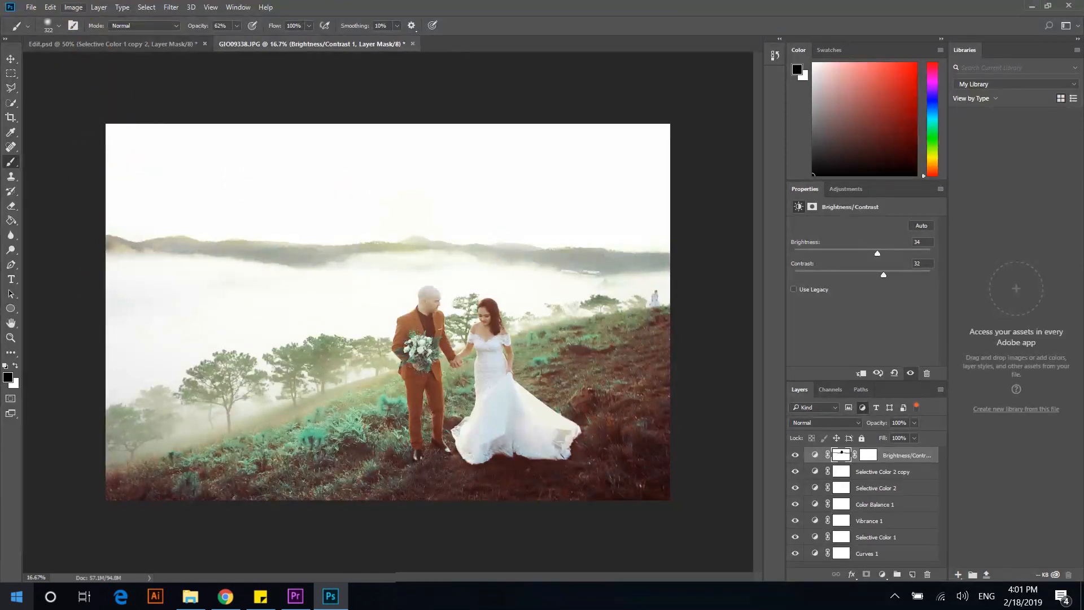
# Resize the image to 1920 px wide by 1280 px high with automatic resampling.
pyautogui.click(81, 11)
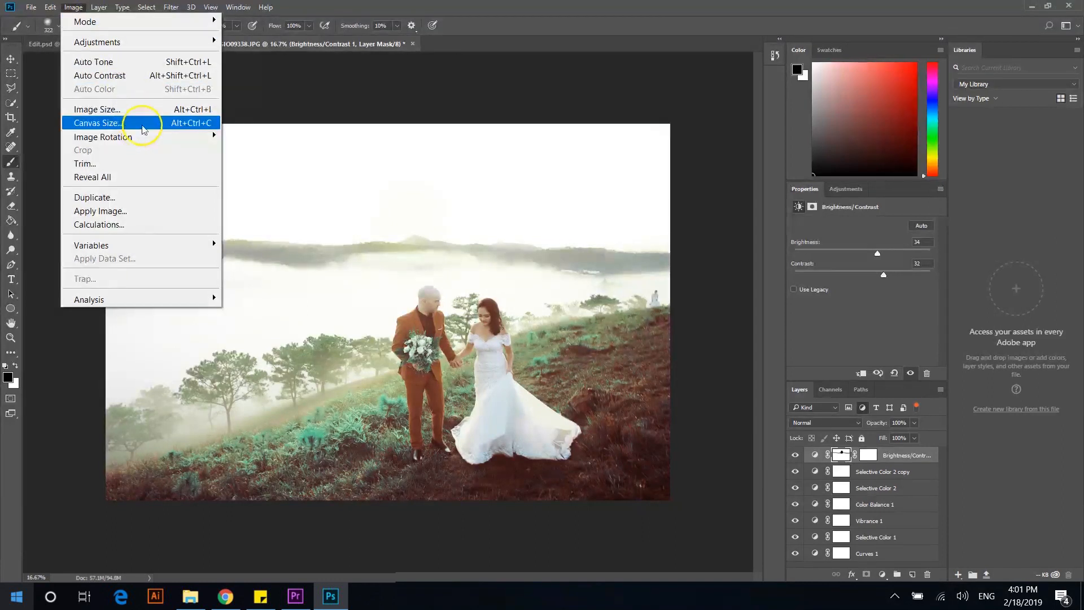
pyautogui.click(145, 109)
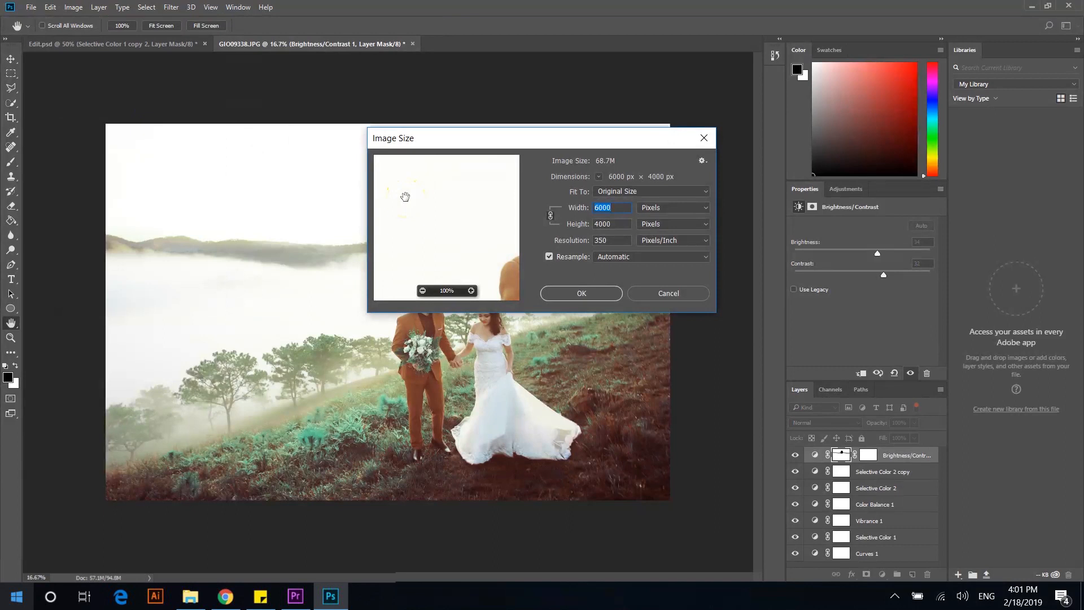
pyautogui.click(621, 208)
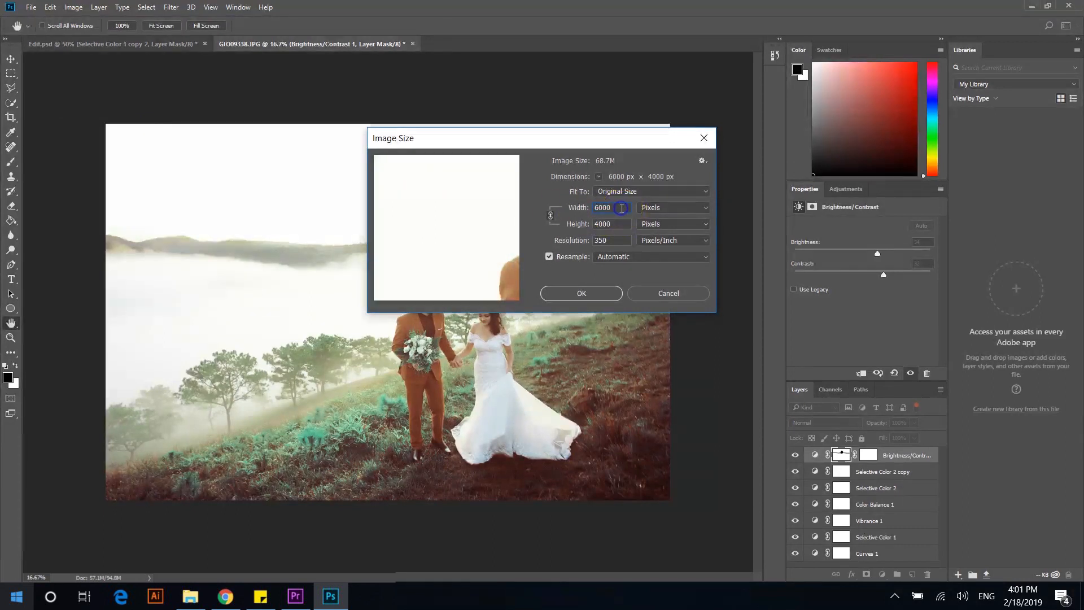
pyautogui.doubleClick(621, 208)
pyautogui.doubleClick(614, 224)
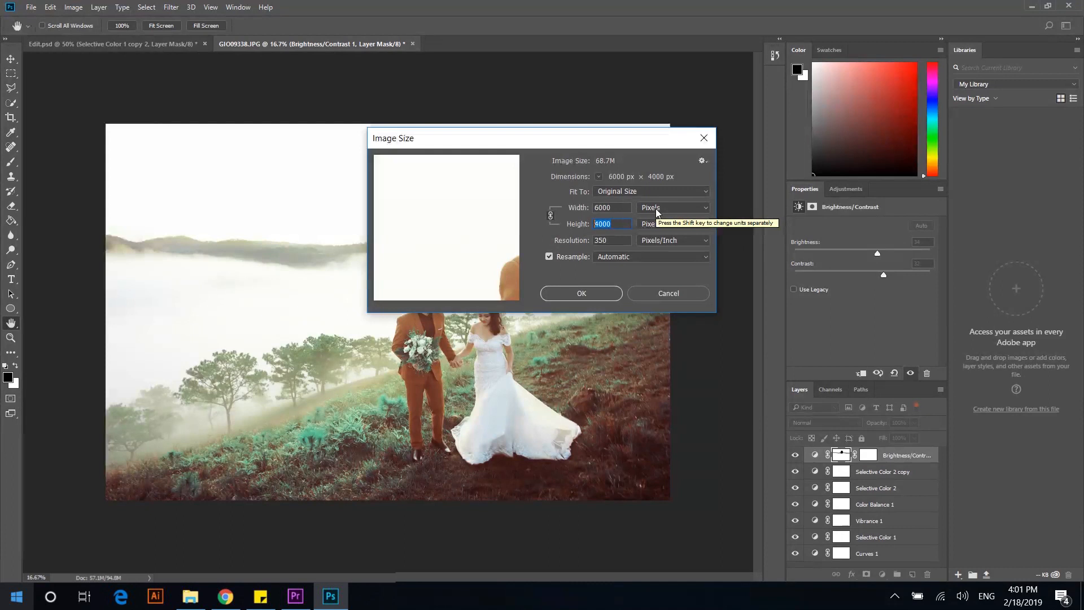
pyautogui.click(602, 208)
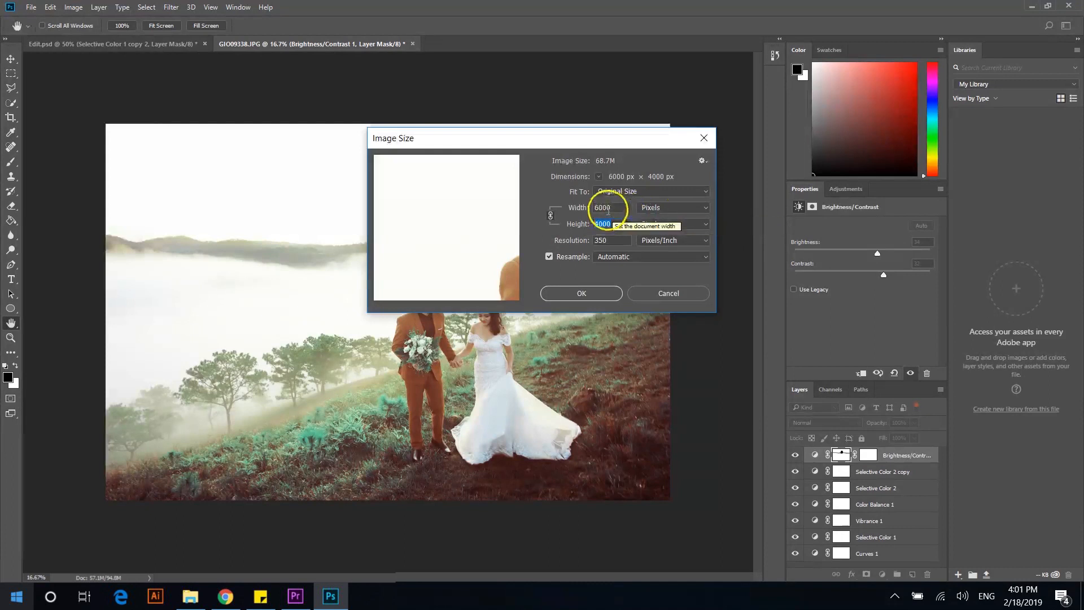
pyautogui.write('1920')
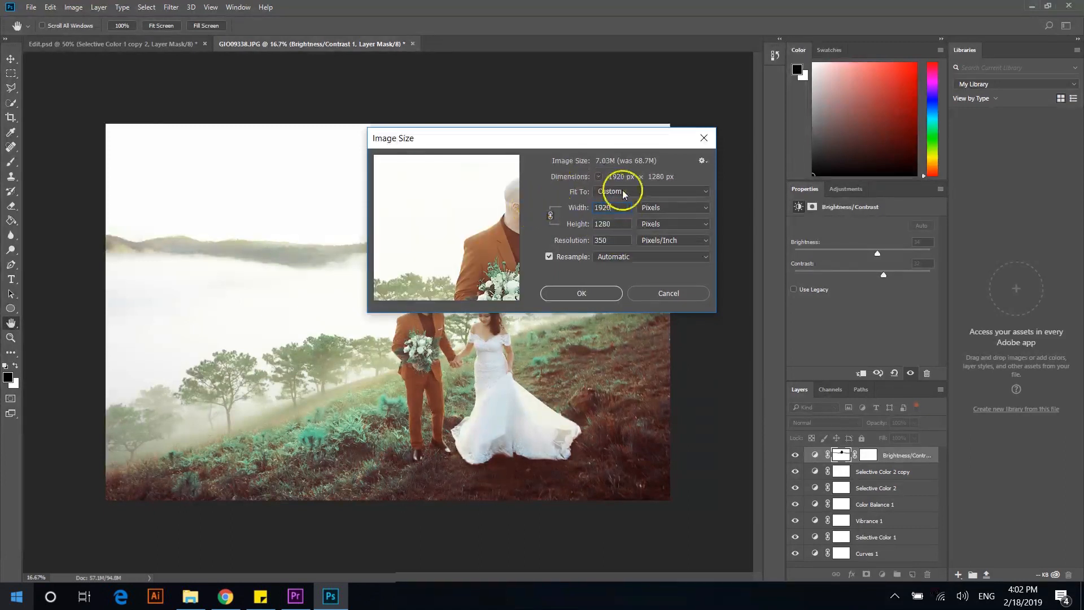
pyautogui.click(588, 295)
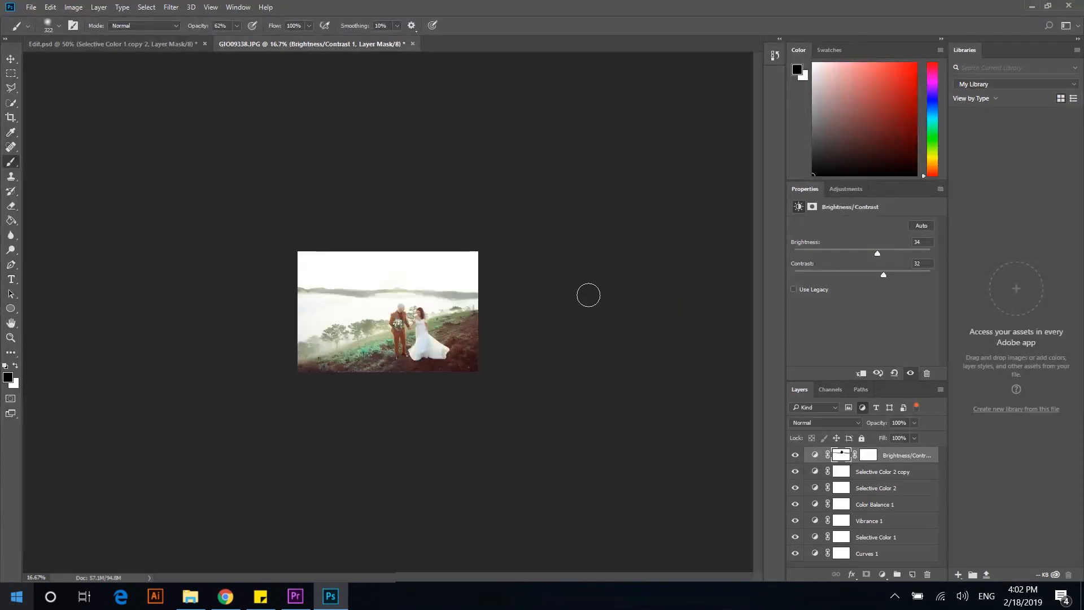
# Start saving the resized wedding photo as a new file with JPEG (*.JPG;*.JPEG;*.JPE) as the file type.
pyautogui.hotkey('ctrl', '+')
pyautogui.hotkey('ctrl', '+')
pyautogui.hotkey('ctrl', '+')
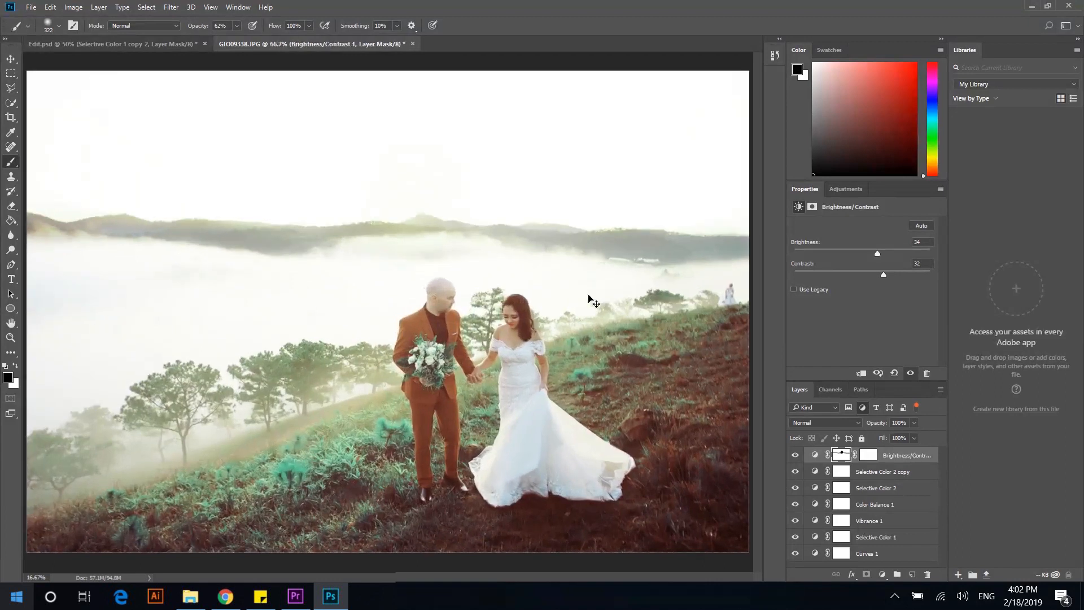
pyautogui.hotkey('ctrl', '-')
pyautogui.click(31, 8)
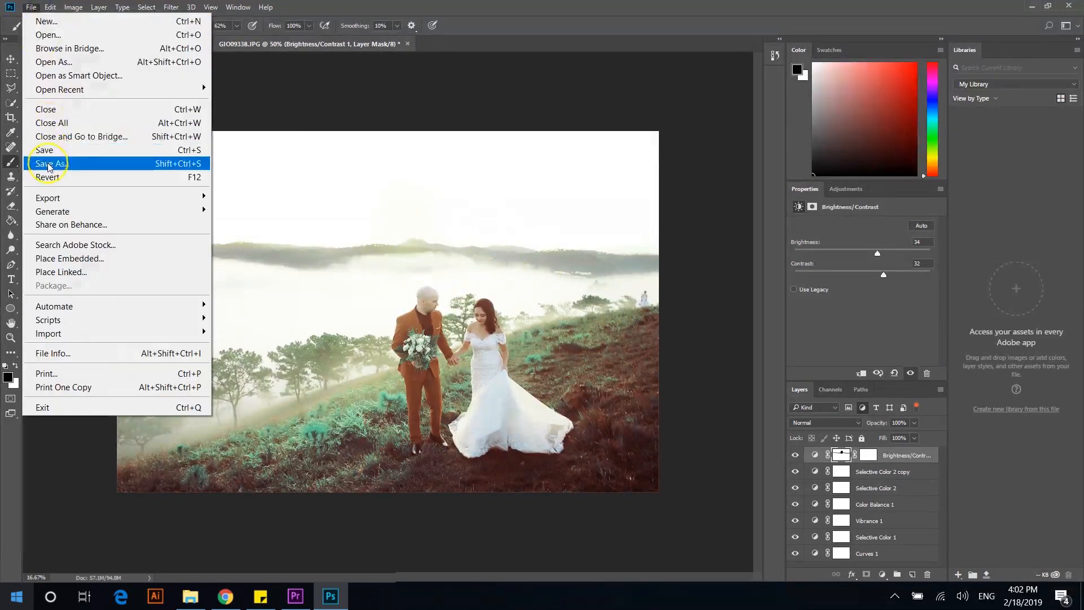
pyautogui.click(50, 164)
pyautogui.click(226, 428)
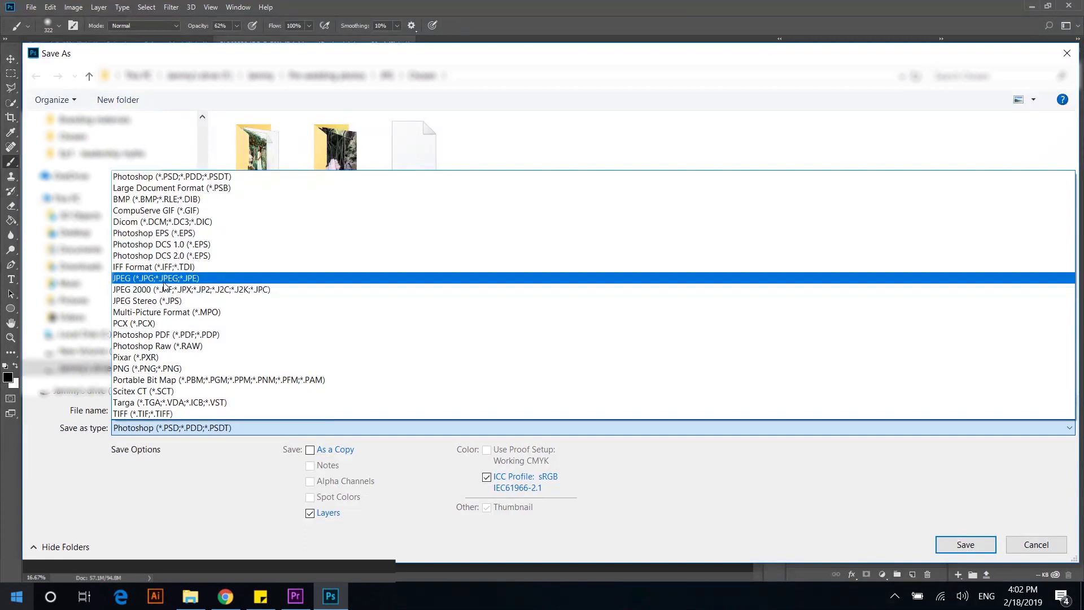
pyautogui.click(135, 368)
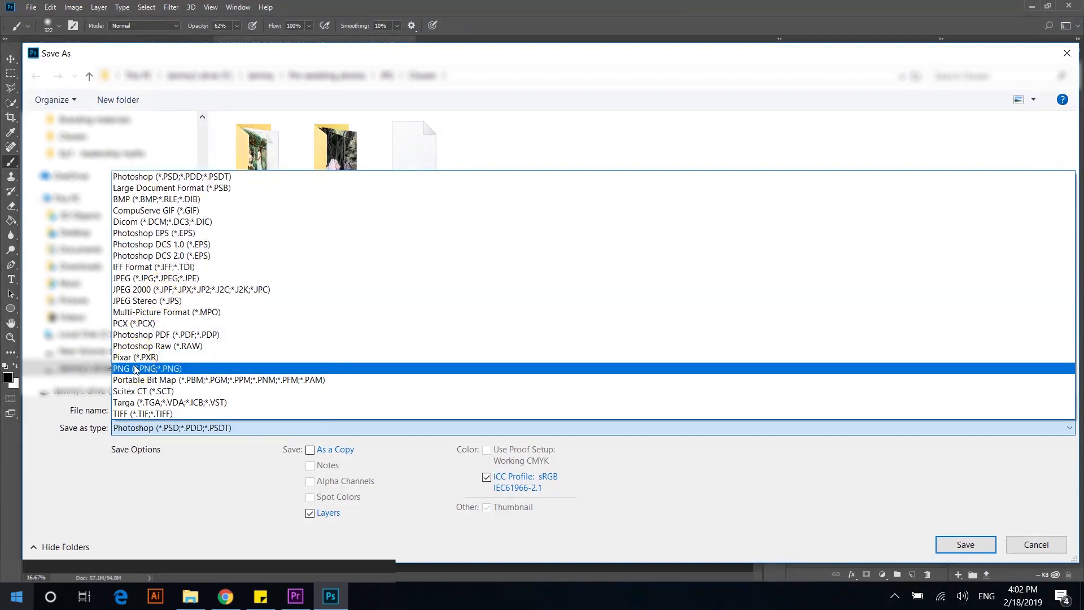
pyautogui.click(160, 279)
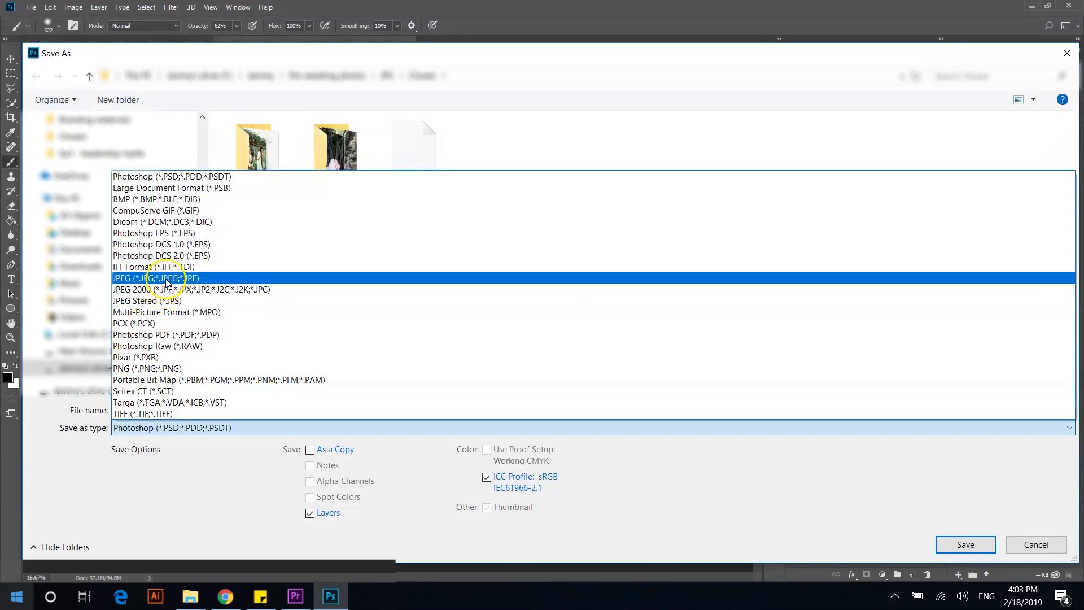
pyautogui.click(166, 280)
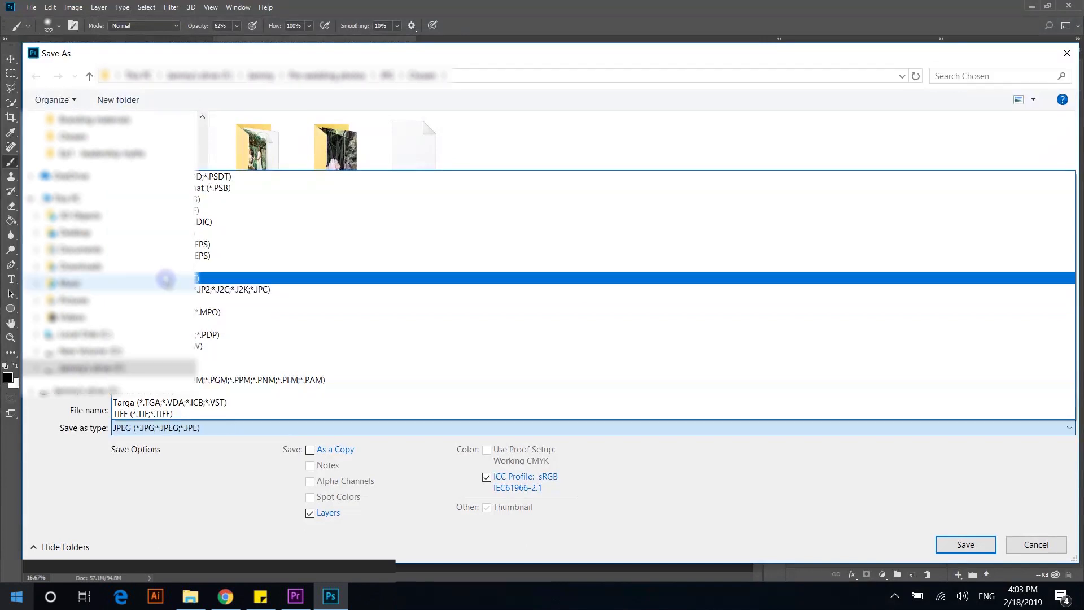